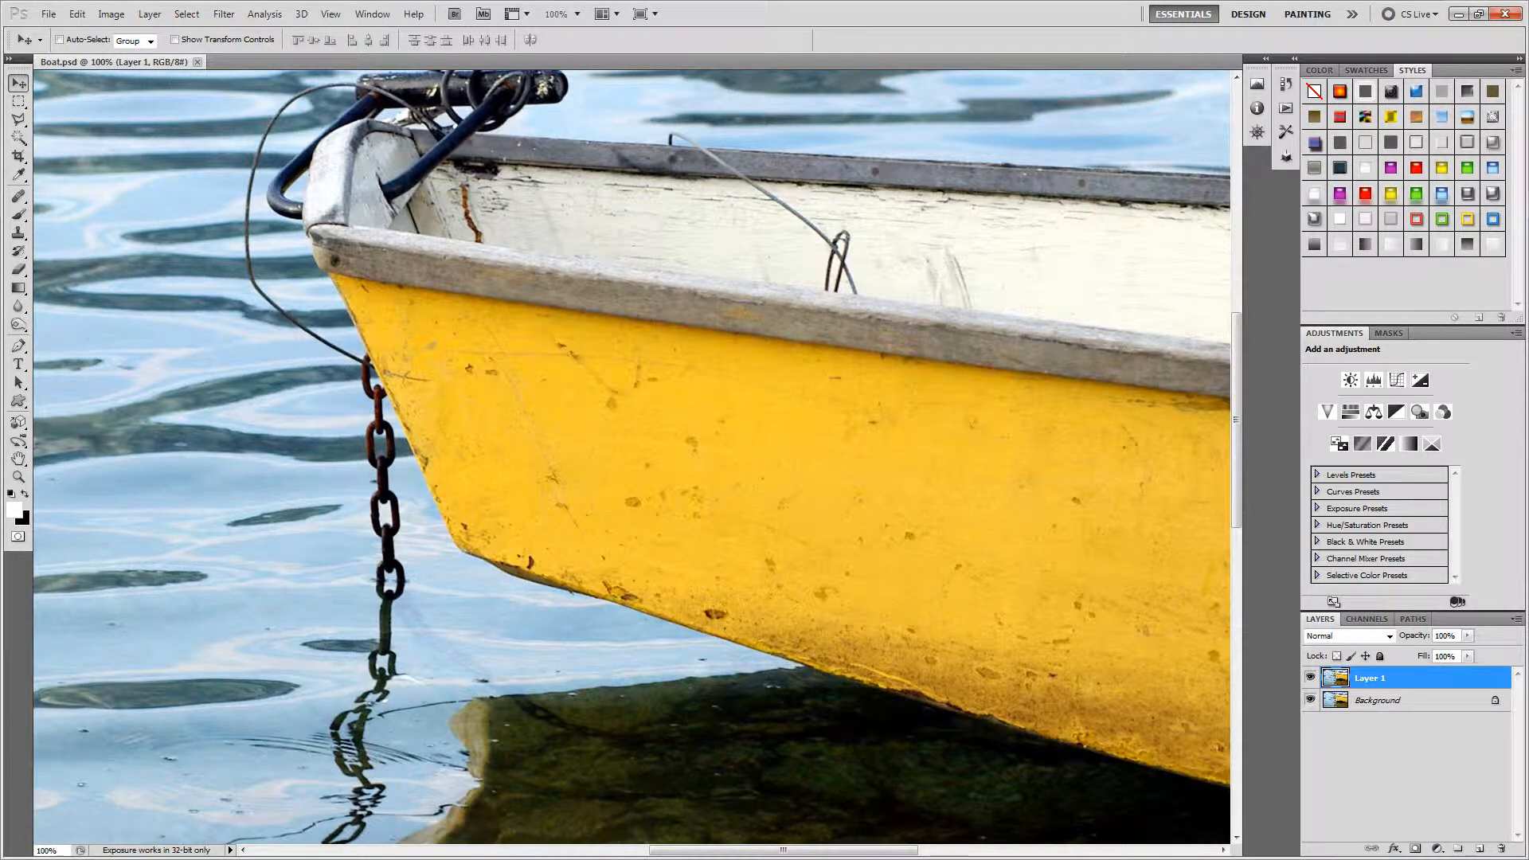
- Choose the Clone Stamp tool and set its brush size to 58 px
{"action": "left_click", "coordinate": [19, 233]}
{"action": "left_click", "coordinate": [619, 430]}
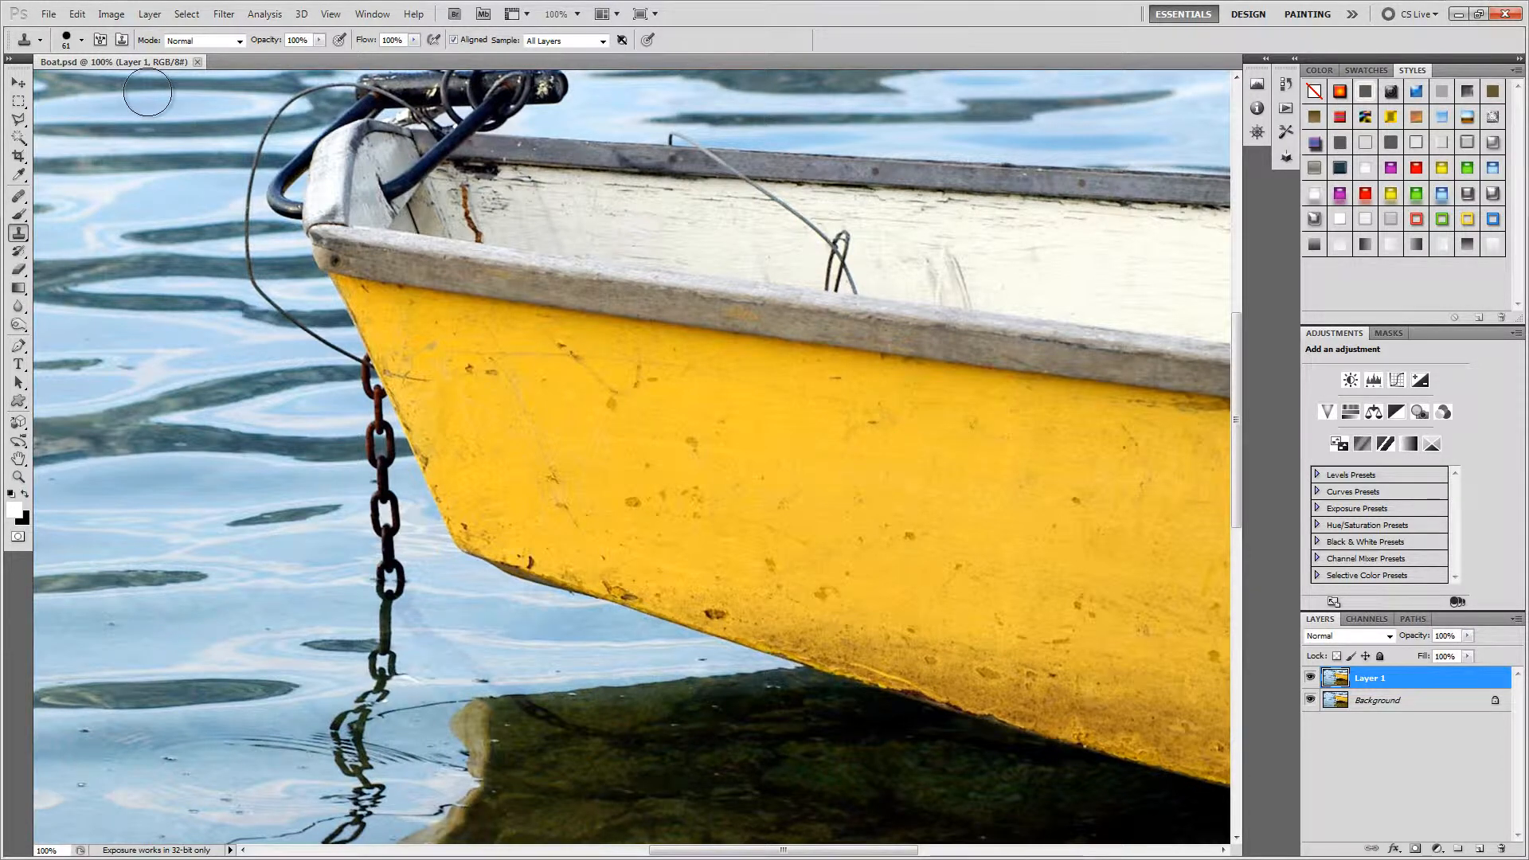
{"action": "left_click", "coordinate": [82, 44]}
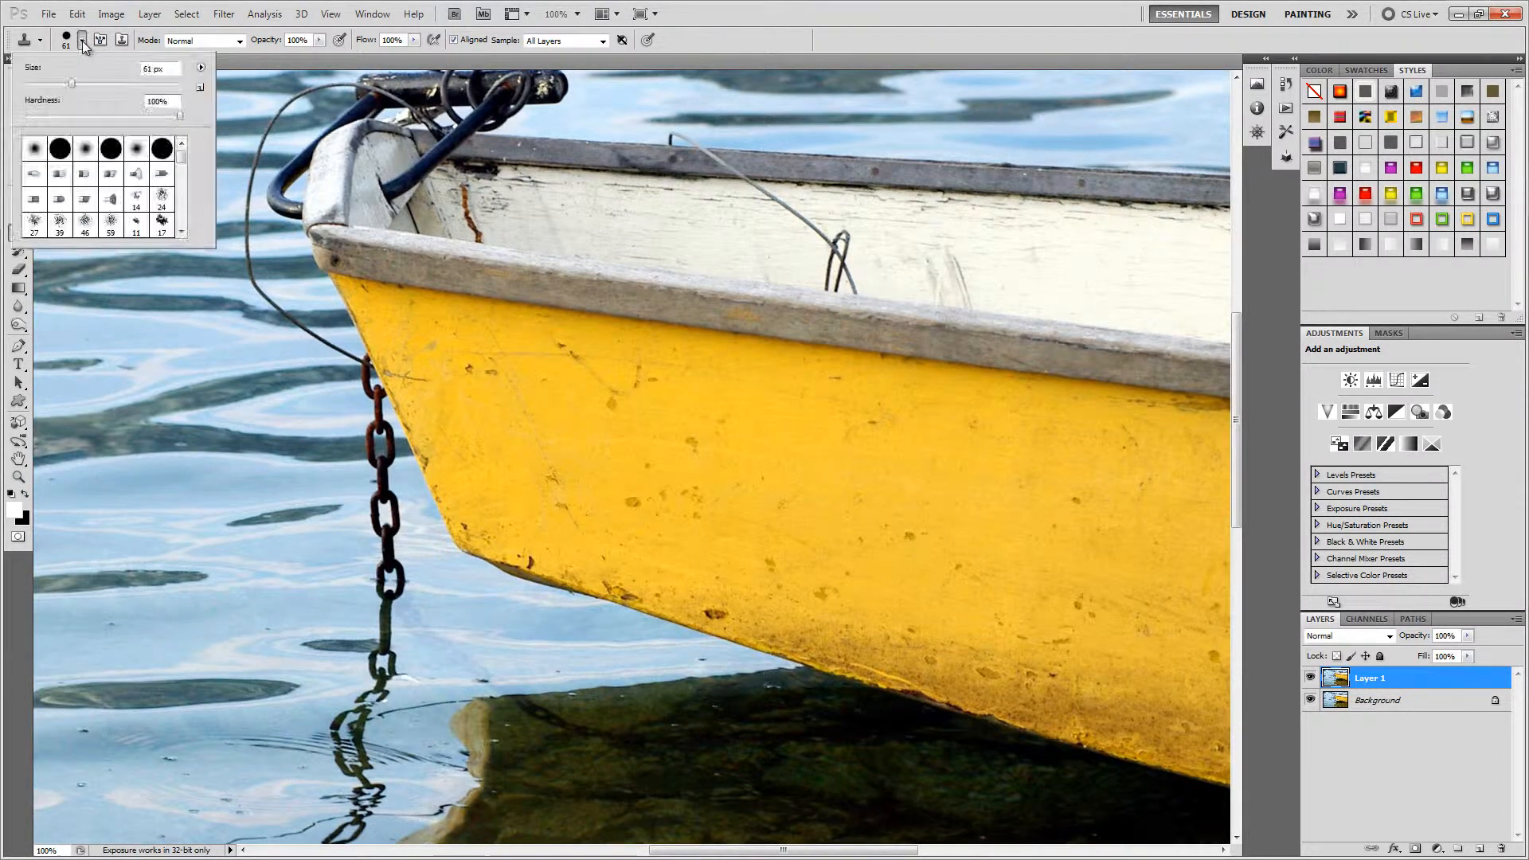
{"action": "mouse_move", "coordinate": [75, 83]}
{"action": "left_mouse_down"}
{"action": "mouse_move", "coordinate": [112, 83]}
{"action": "mouse_move", "coordinate": [69, 84]}
{"action": "left_mouse_up"}
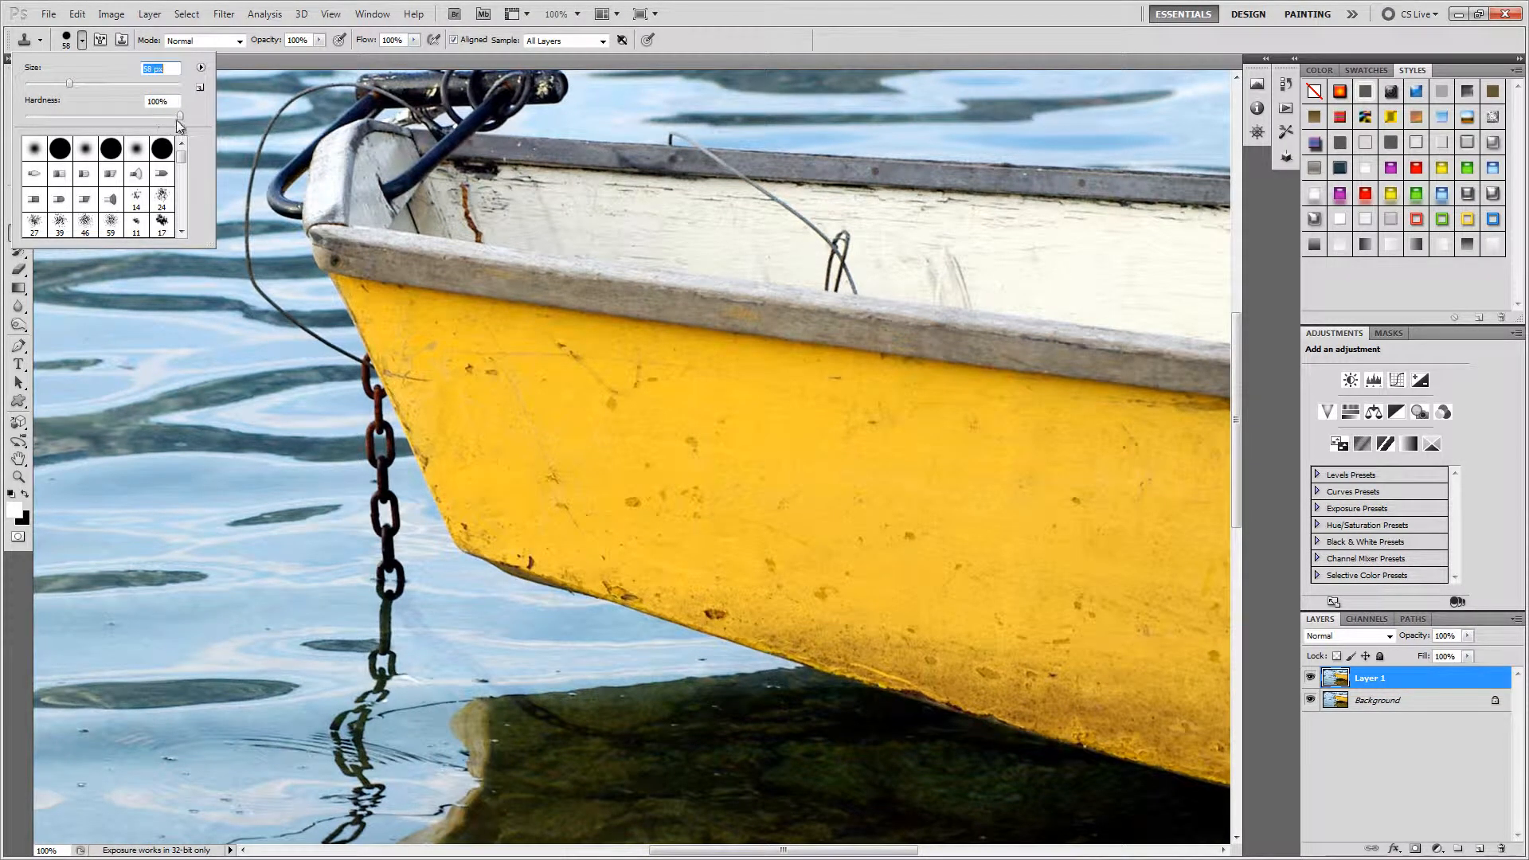
{"action": "mouse_move", "coordinate": [180, 115]}
{"action": "left_mouse_down"}
{"action": "mouse_move", "coordinate": [26, 116]}
{"action": "mouse_move", "coordinate": [86, 116]}
{"action": "left_mouse_up"}
{"action": "left_click", "coordinate": [694, 427]}
{"action": "left_click", "coordinate": [82, 40]}
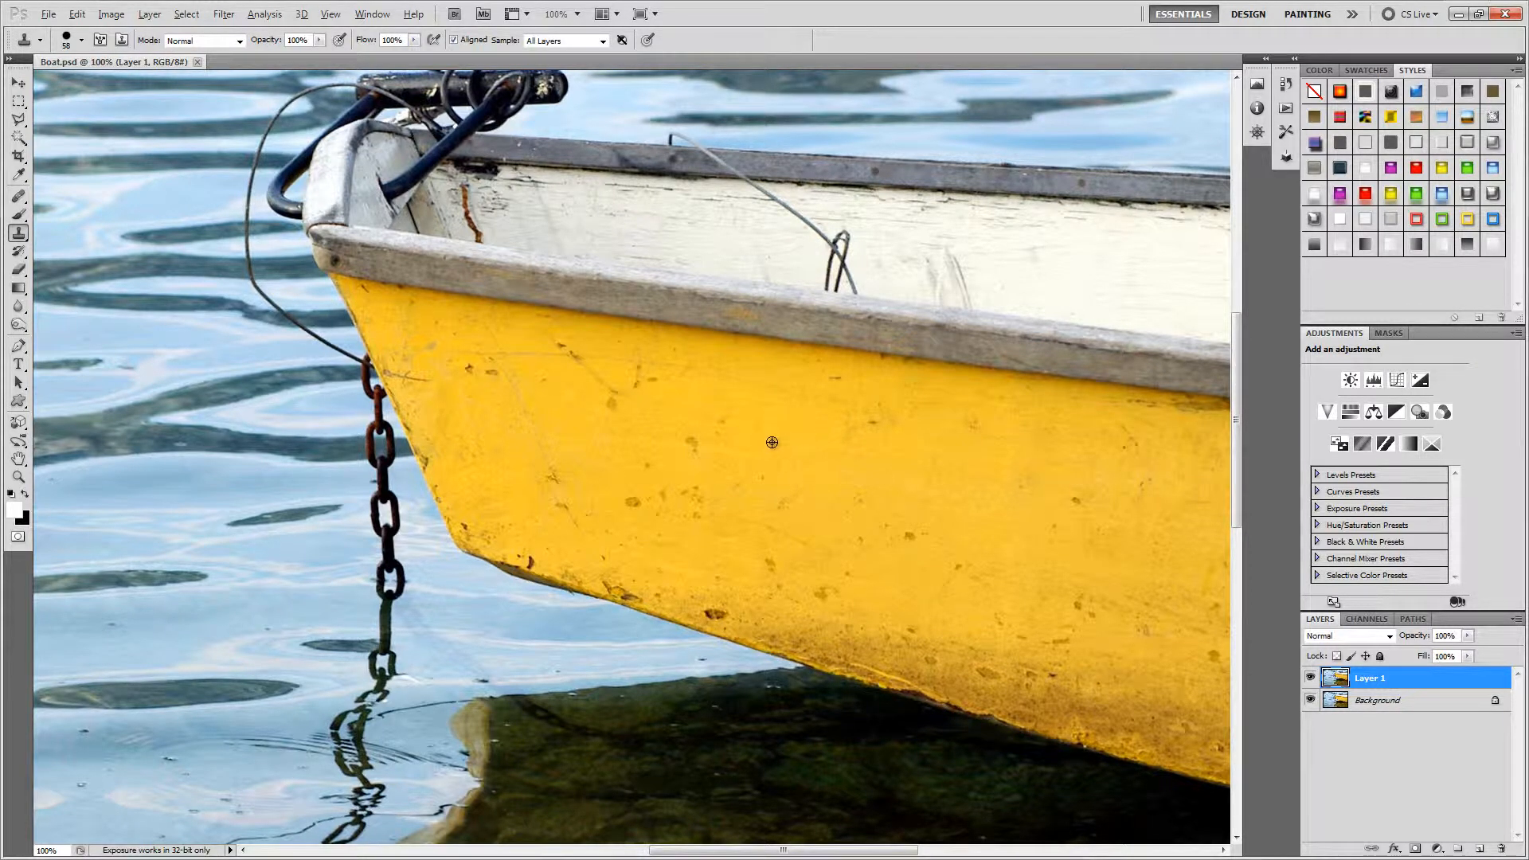
- Clone part of the black bar above the bow onto the middle of the yellow hull
{"action": "left_click", "coordinate": [559, 87], "text": "alt"}
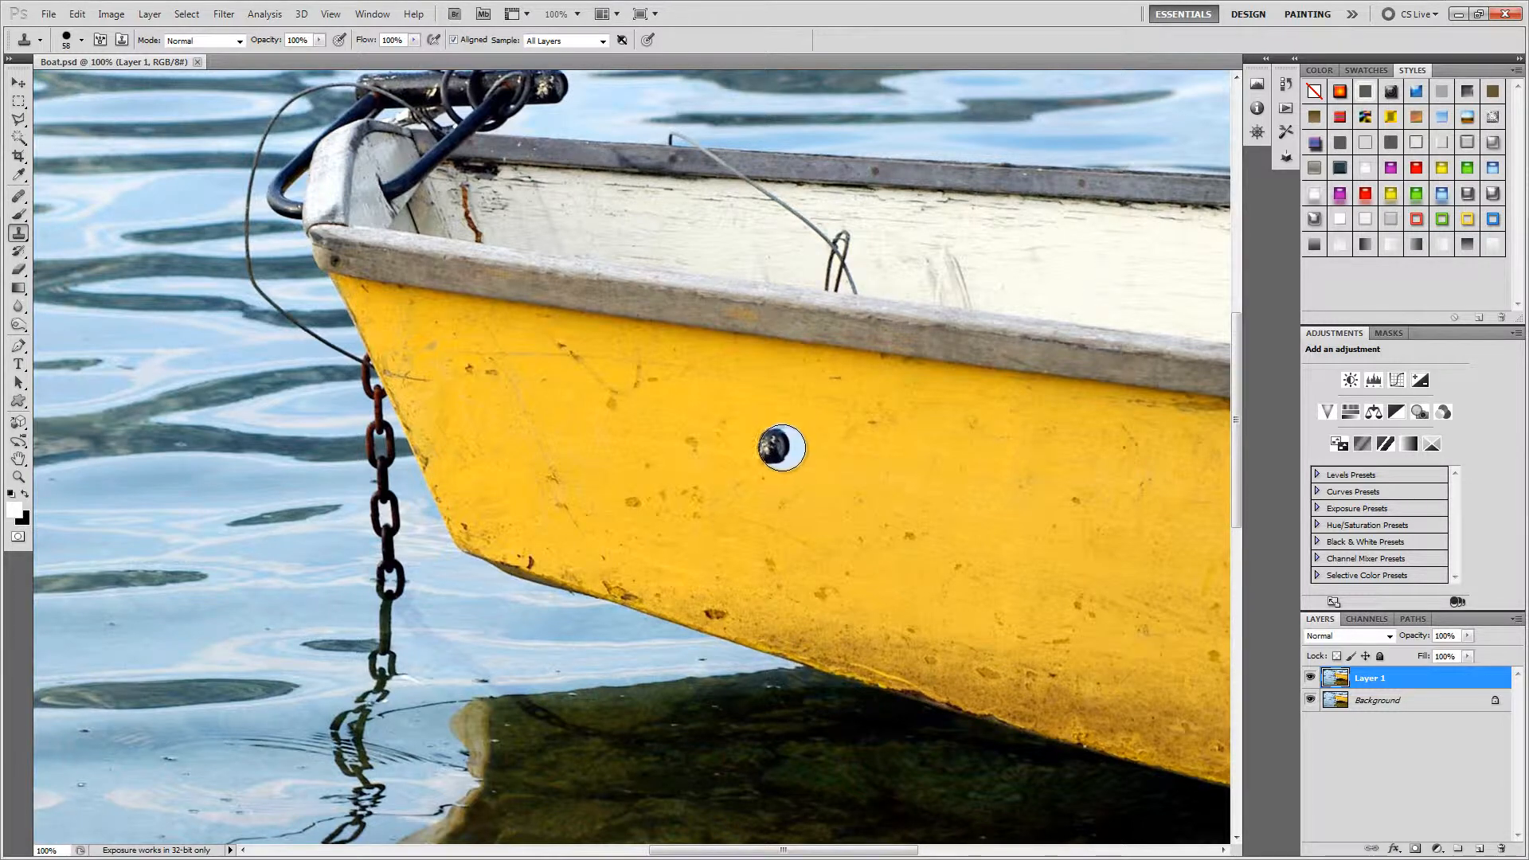
{"action": "left_click", "coordinate": [784, 447]}
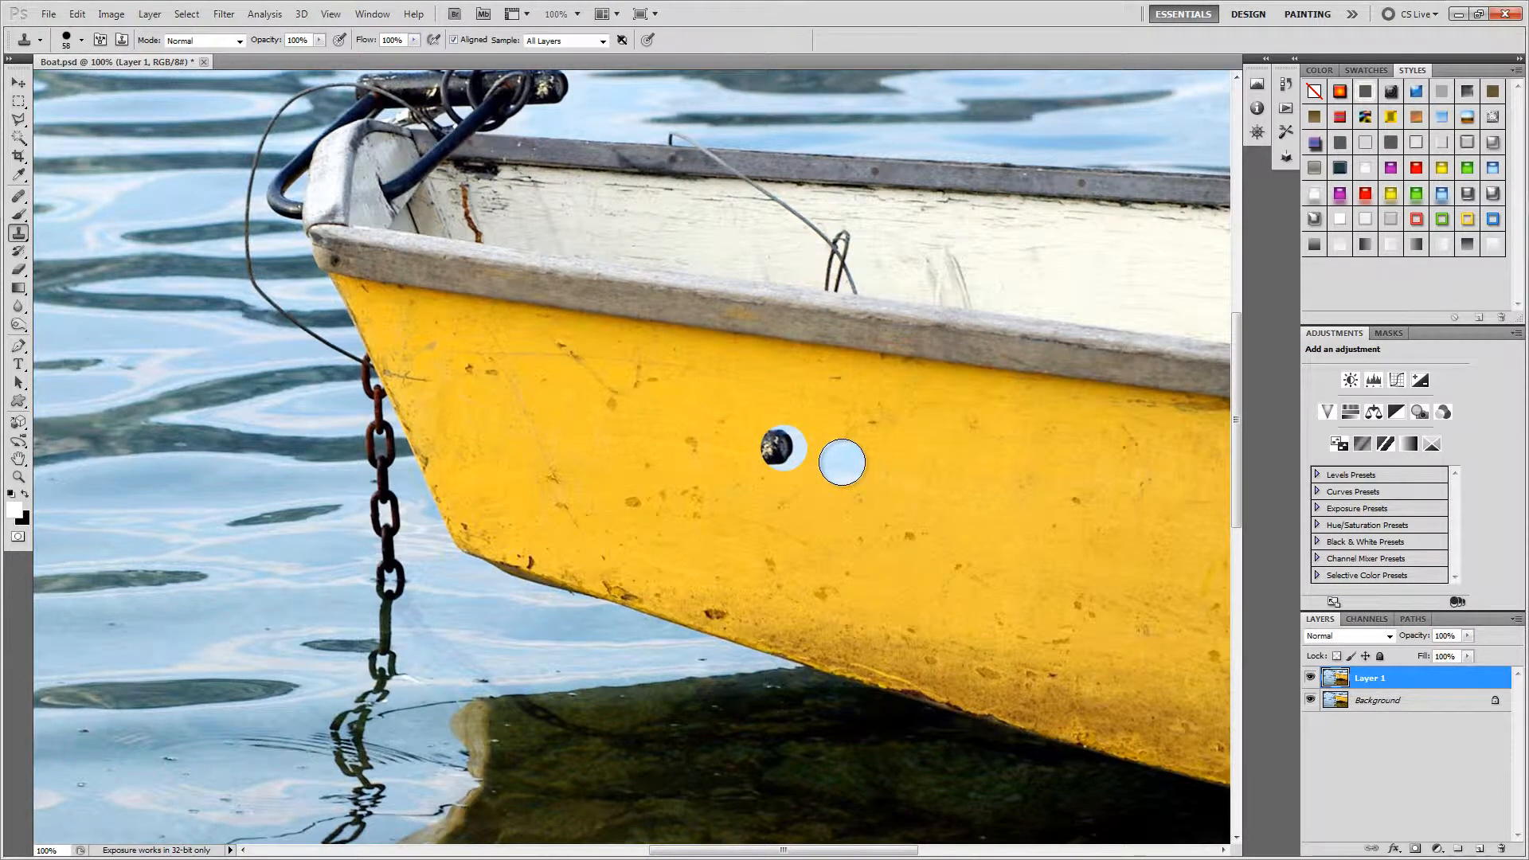
- Soften the Clone Stamp brush to minimum hardness and cover the stray cloned patch and a nearby hull blemish with clean yellow paint
{"action": "left_click", "coordinate": [81, 40]}
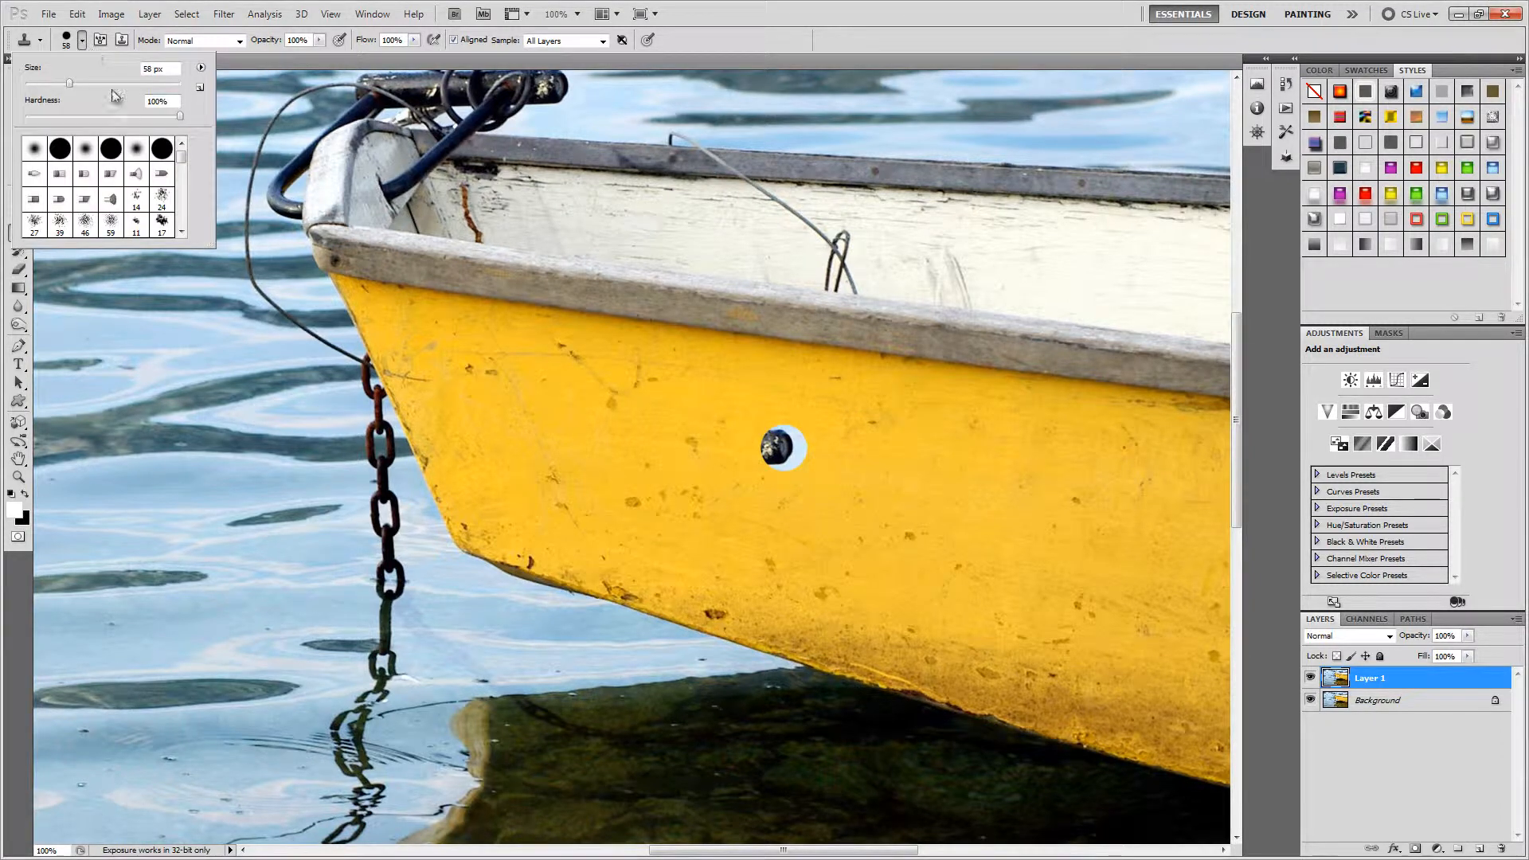
{"action": "left_click_drag", "start_coordinate": [177, 118], "coordinate": [8, 121]}
{"action": "left_click", "coordinate": [82, 42]}
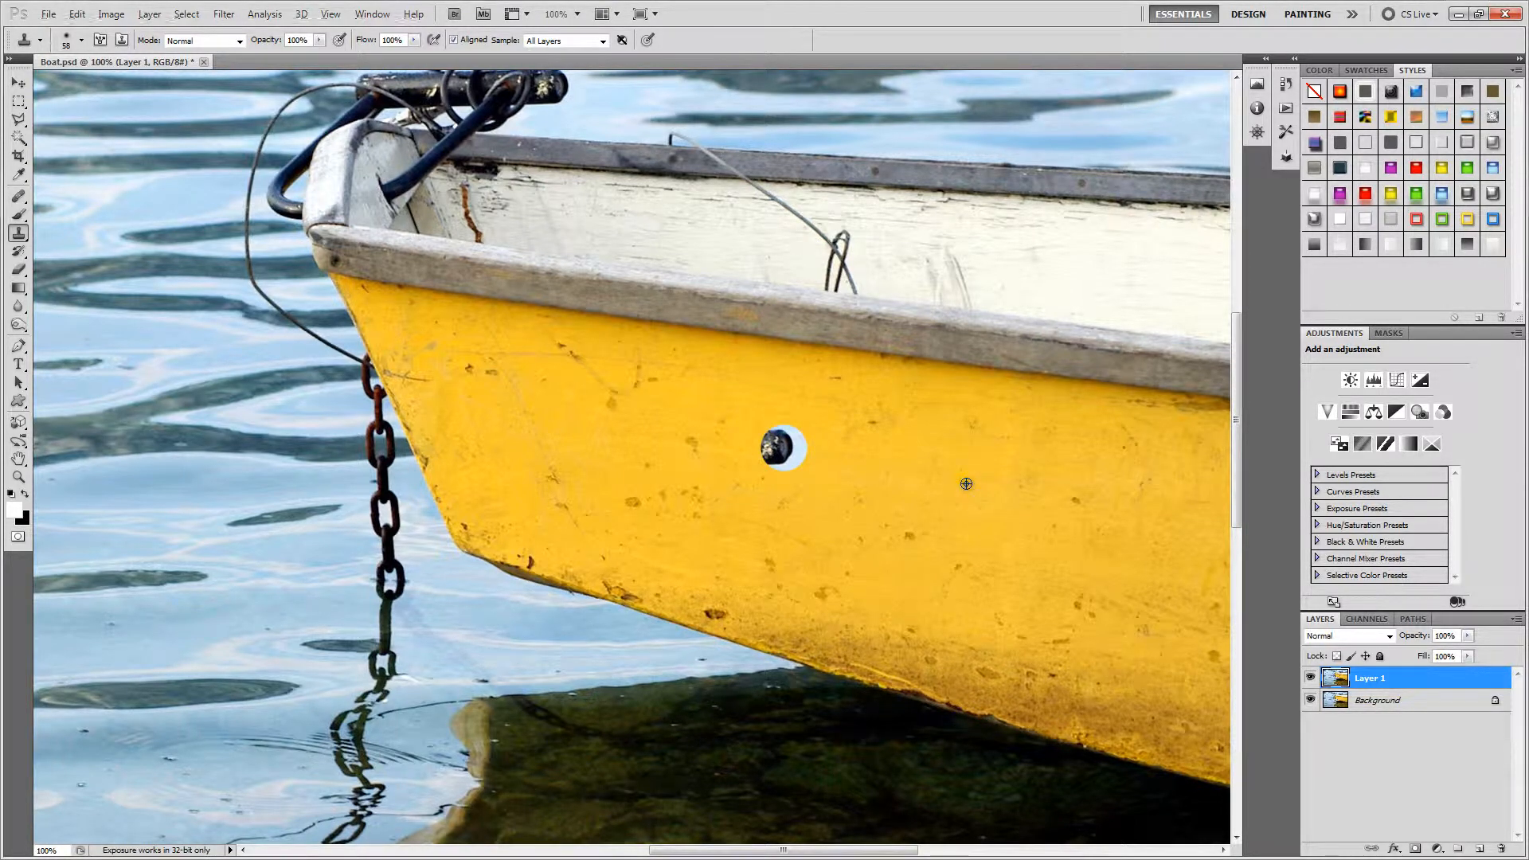
{"action": "left_click", "coordinate": [966, 483], "text": "alt"}
{"action": "left_click", "coordinate": [909, 536]}
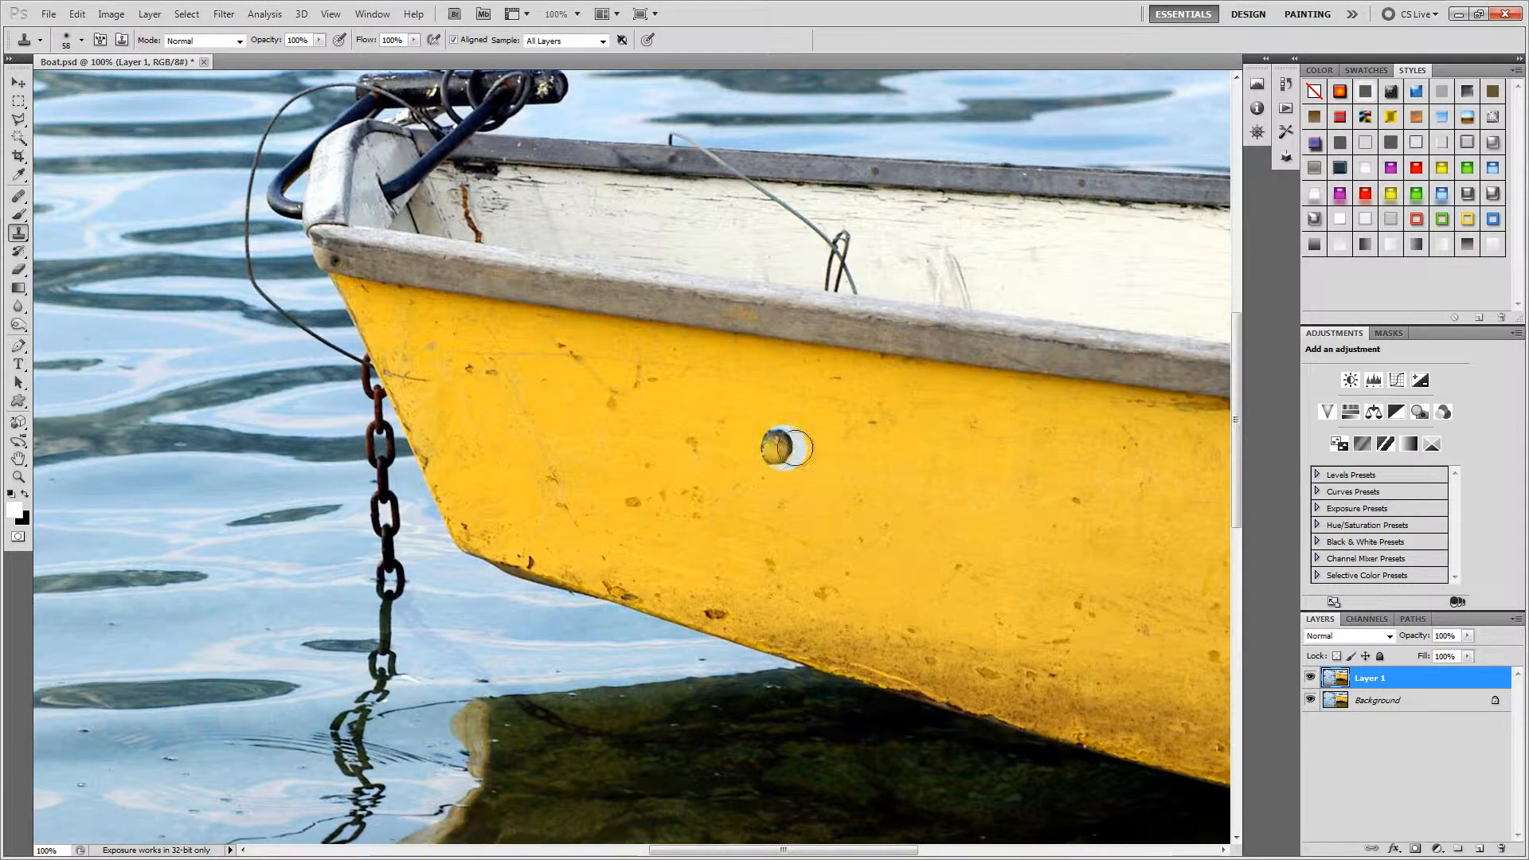
{"action": "left_click", "coordinate": [960, 492], "text": "alt"}
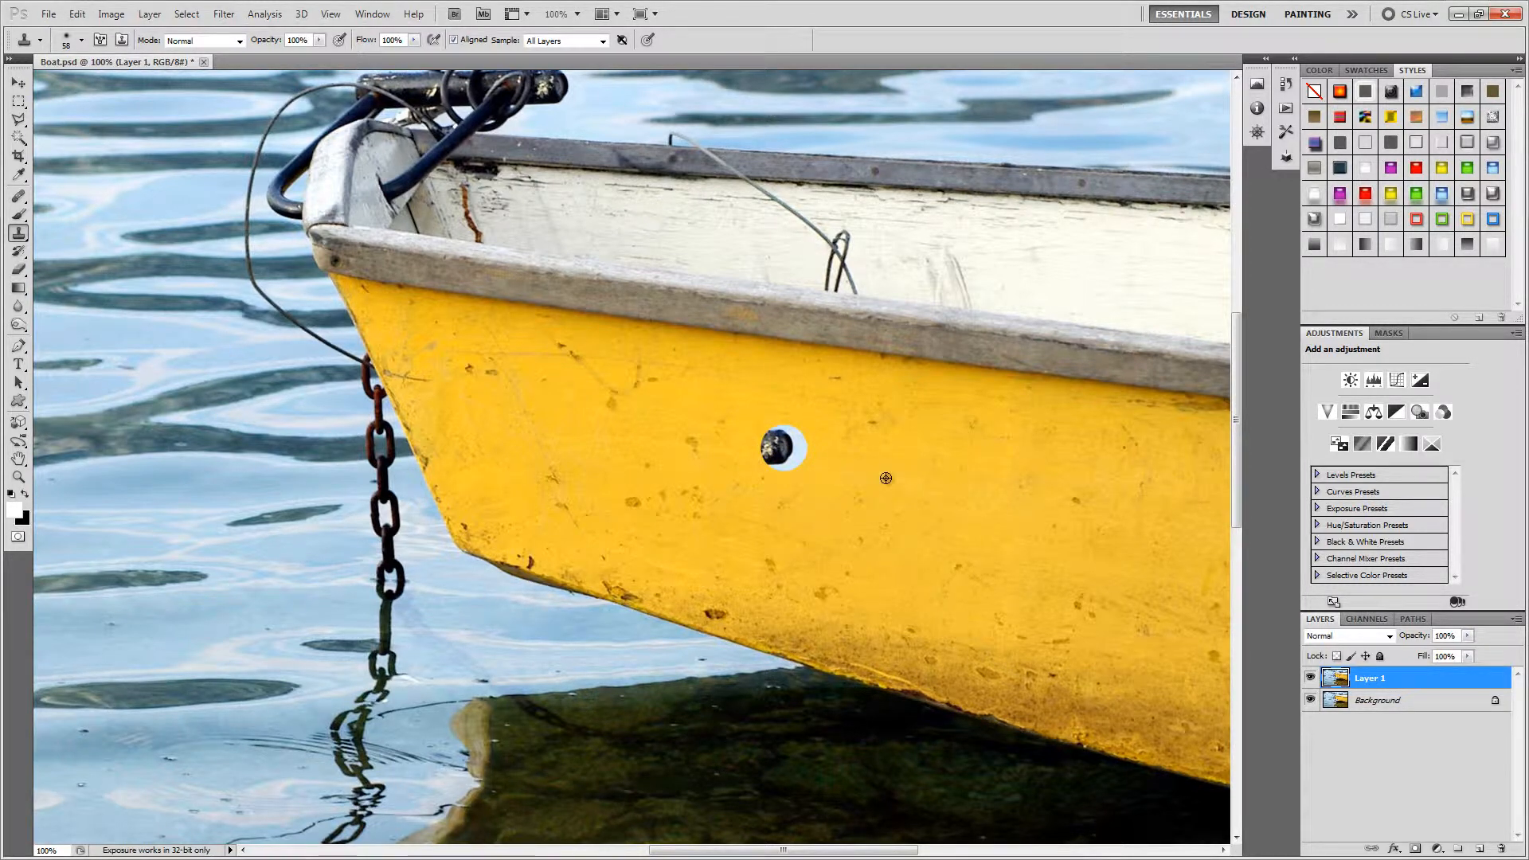
{"action": "left_click", "coordinate": [777, 449]}
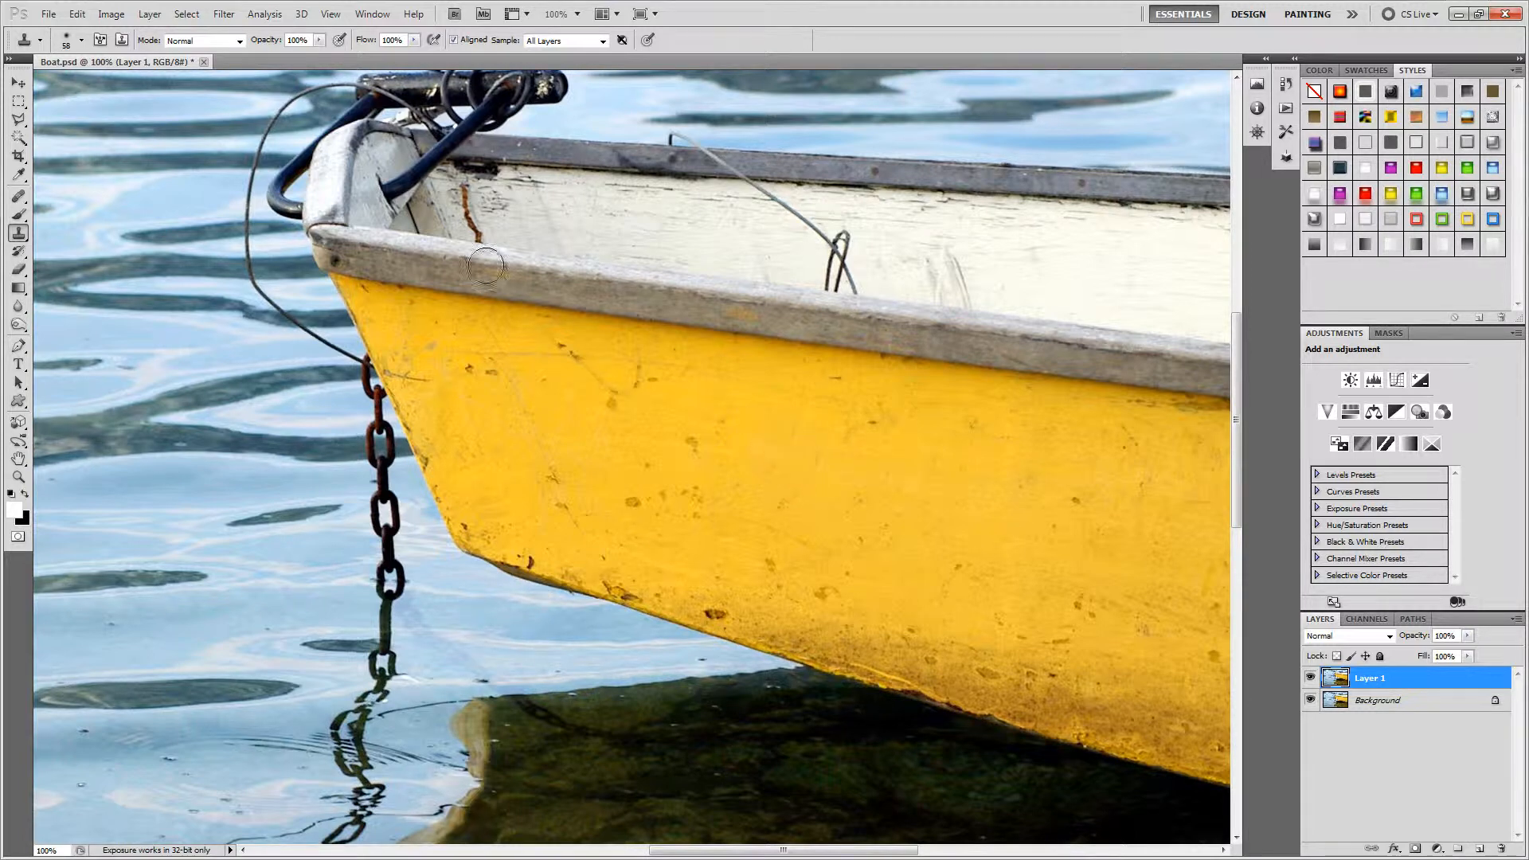
- Clone clean yellow paint over the hull blemish at 34% opacity and restore the tool's opacity to 100%
{"action": "left_click", "coordinate": [320, 40]}
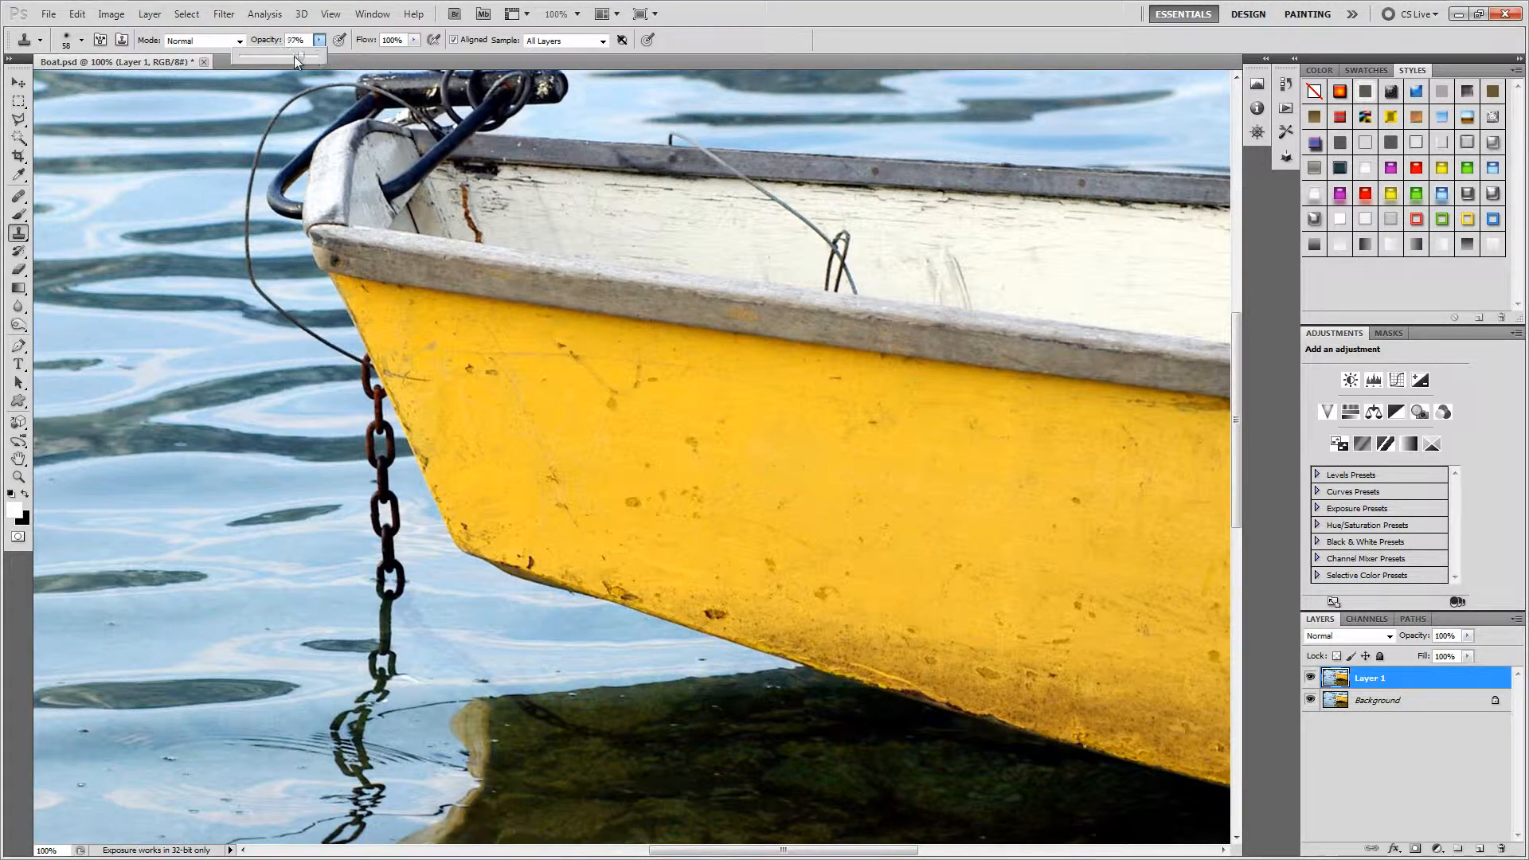
{"action": "left_click", "coordinate": [922, 501], "text": "alt"}
{"action": "left_click", "coordinate": [690, 444]}
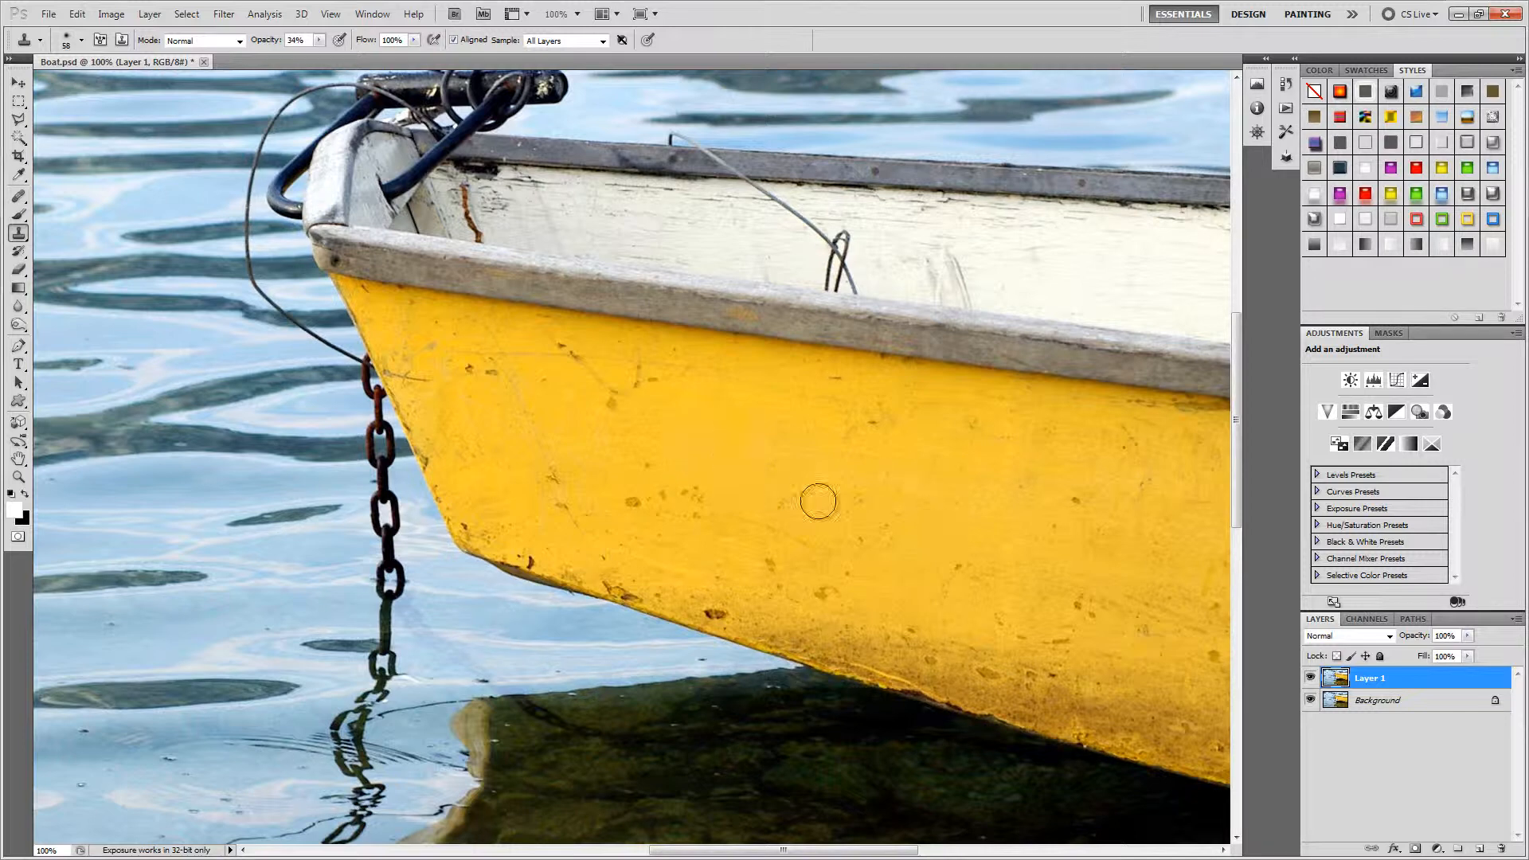
{"action": "left_click_drag", "start_coordinate": [318, 40], "coordinate": [525, 203]}
{"action": "left_click", "coordinate": [319, 40]}
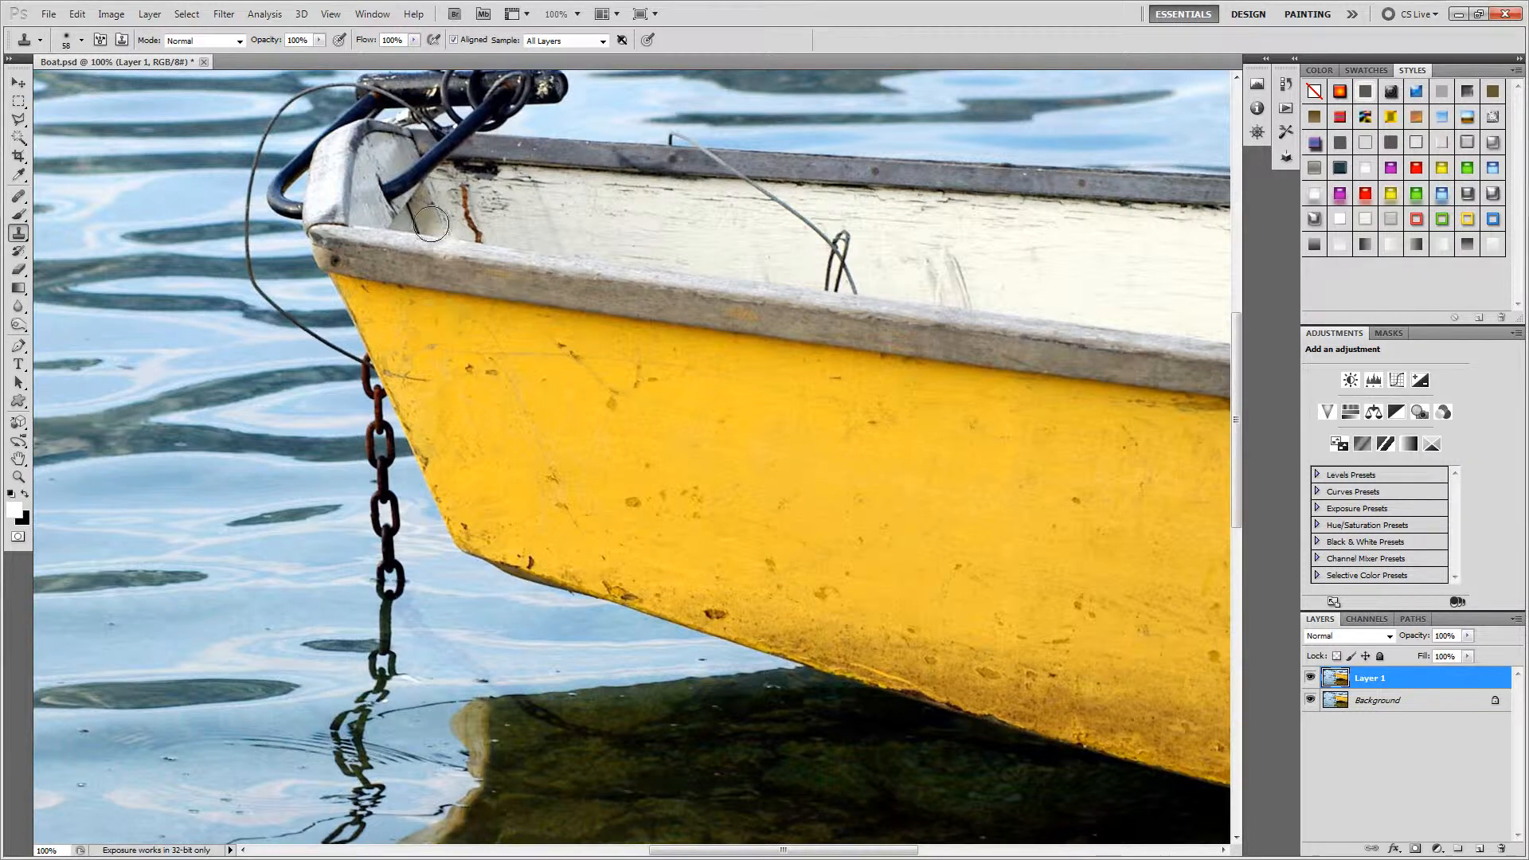
- Choose the Healing Brush tool and set its brush to 44 px with a harder edge
{"action": "left_click", "coordinate": [22, 199]}
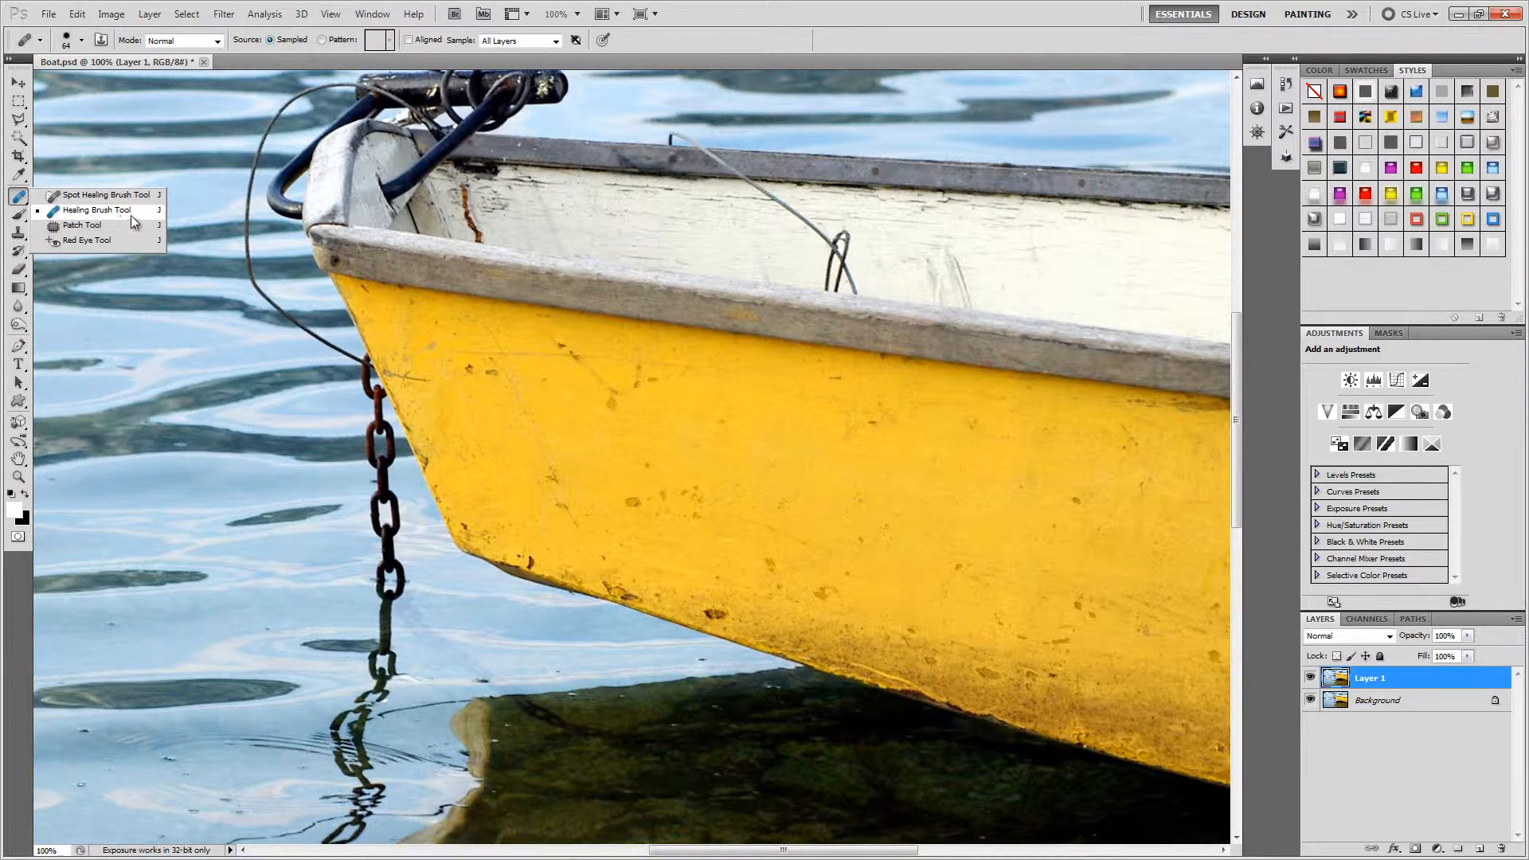
{"action": "left_click", "coordinate": [111, 213]}
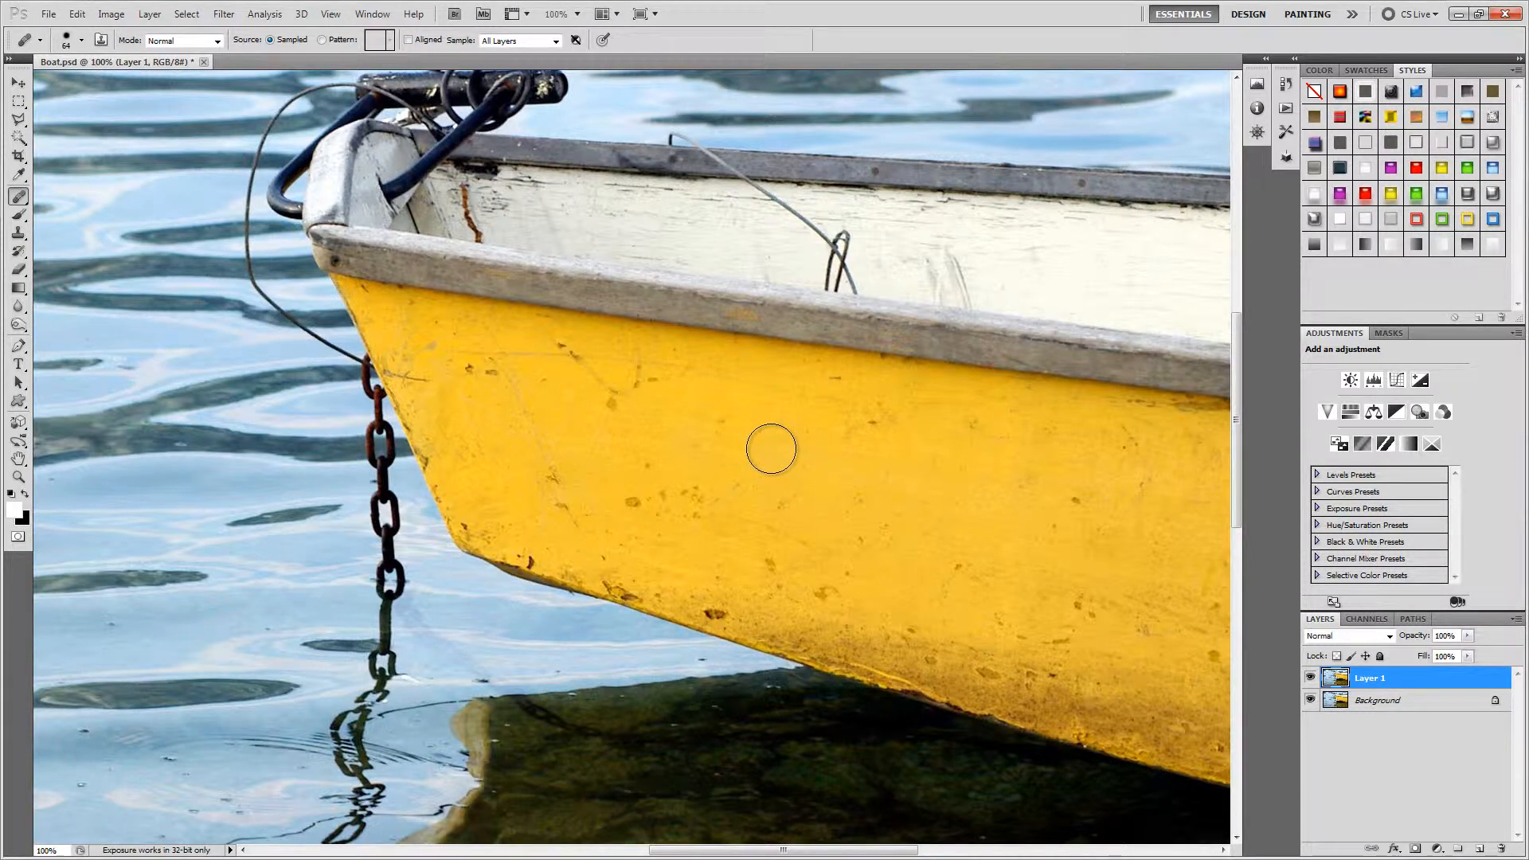
{"action": "left_click", "coordinate": [82, 40]}
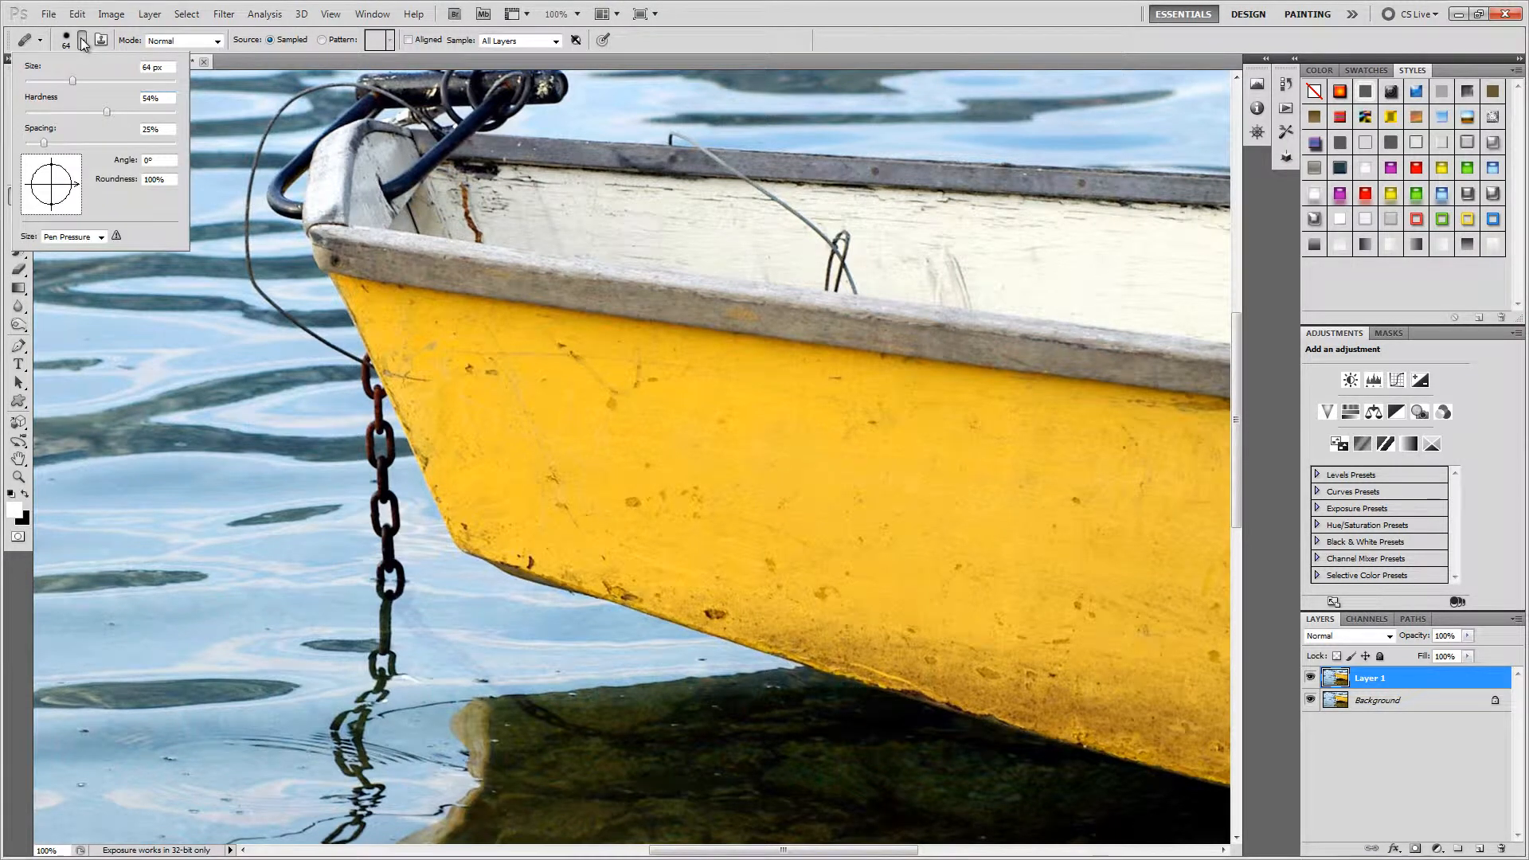
{"action": "mouse_move", "coordinate": [72, 82]}
{"action": "left_mouse_down"}
{"action": "mouse_move", "coordinate": [110, 81]}
{"action": "mouse_move", "coordinate": [59, 81]}
{"action": "mouse_move", "coordinate": [112, 112]}
{"action": "left_mouse_up"}
{"action": "left_click_drag", "start_coordinate": [58, 82], "coordinate": [58, 81]}
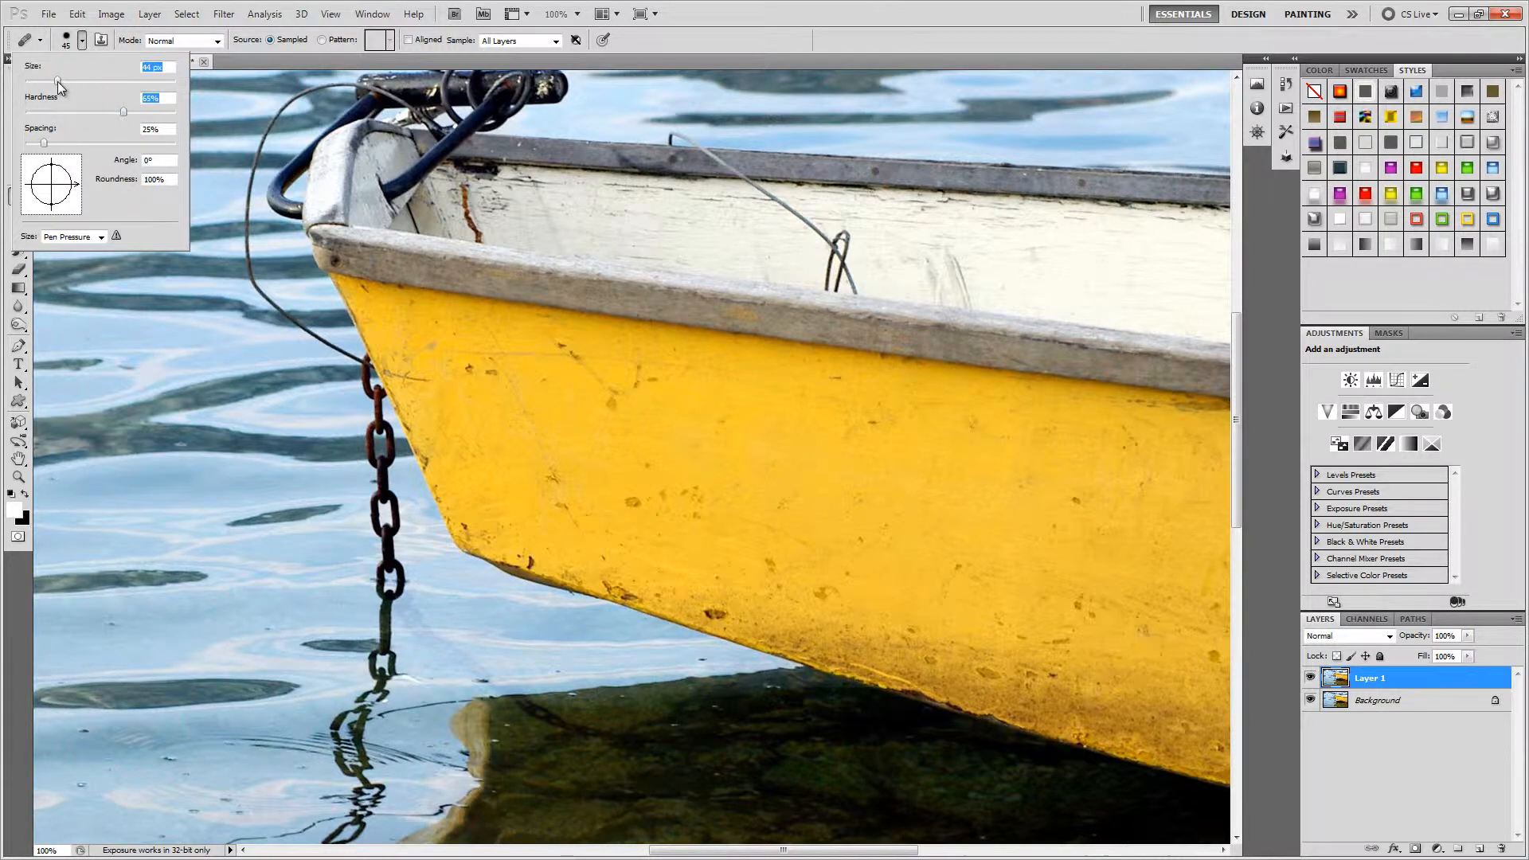
{"action": "left_click", "coordinate": [82, 40]}
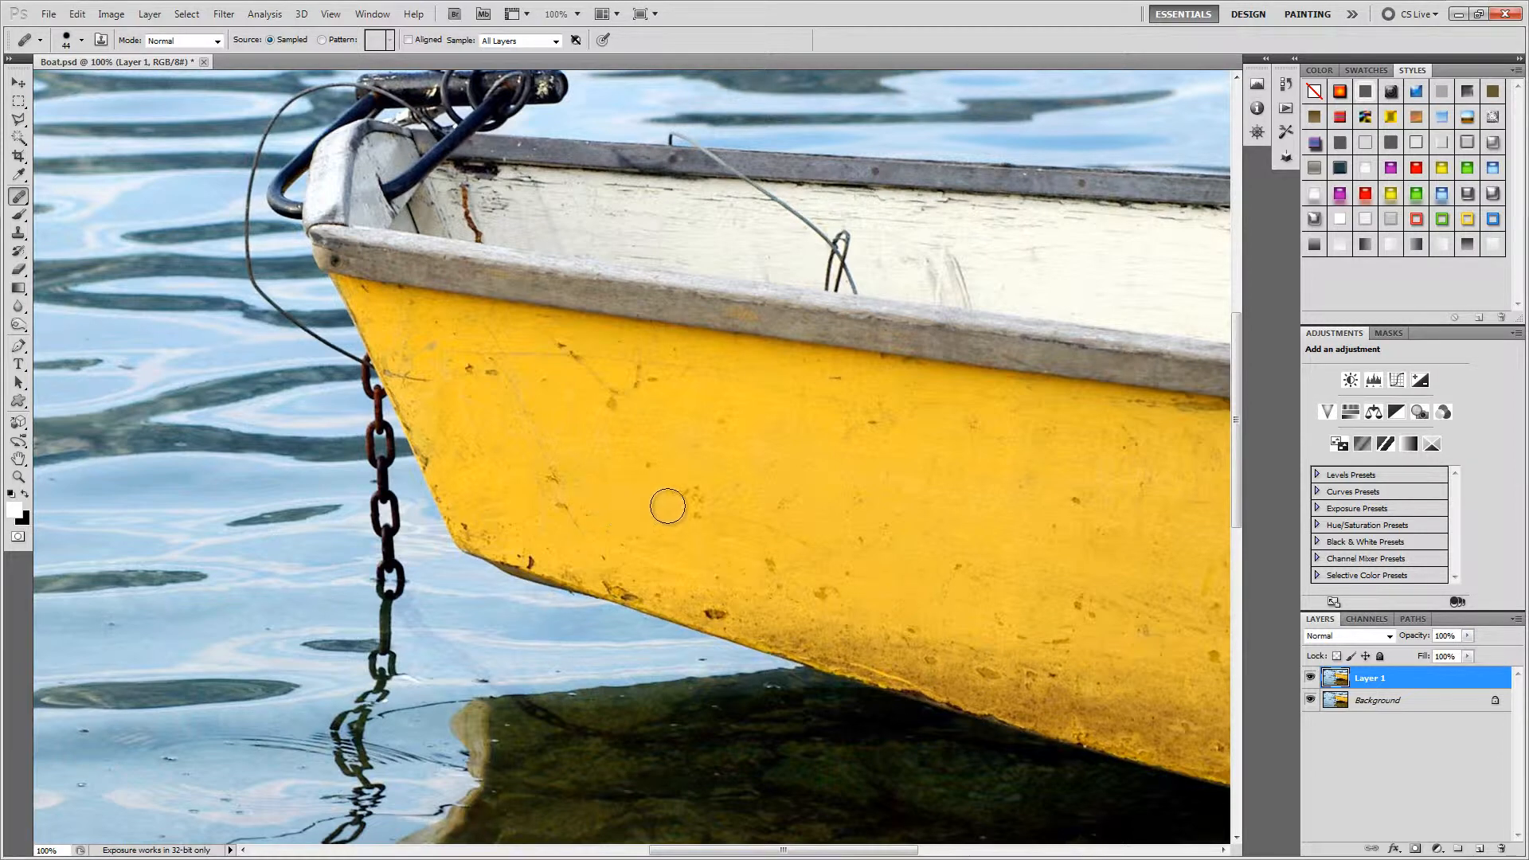
- Try cloning yellow hull paint onto the water beside the chain with the Clone Stamp and undo it
{"action": "left_click", "coordinate": [19, 236]}
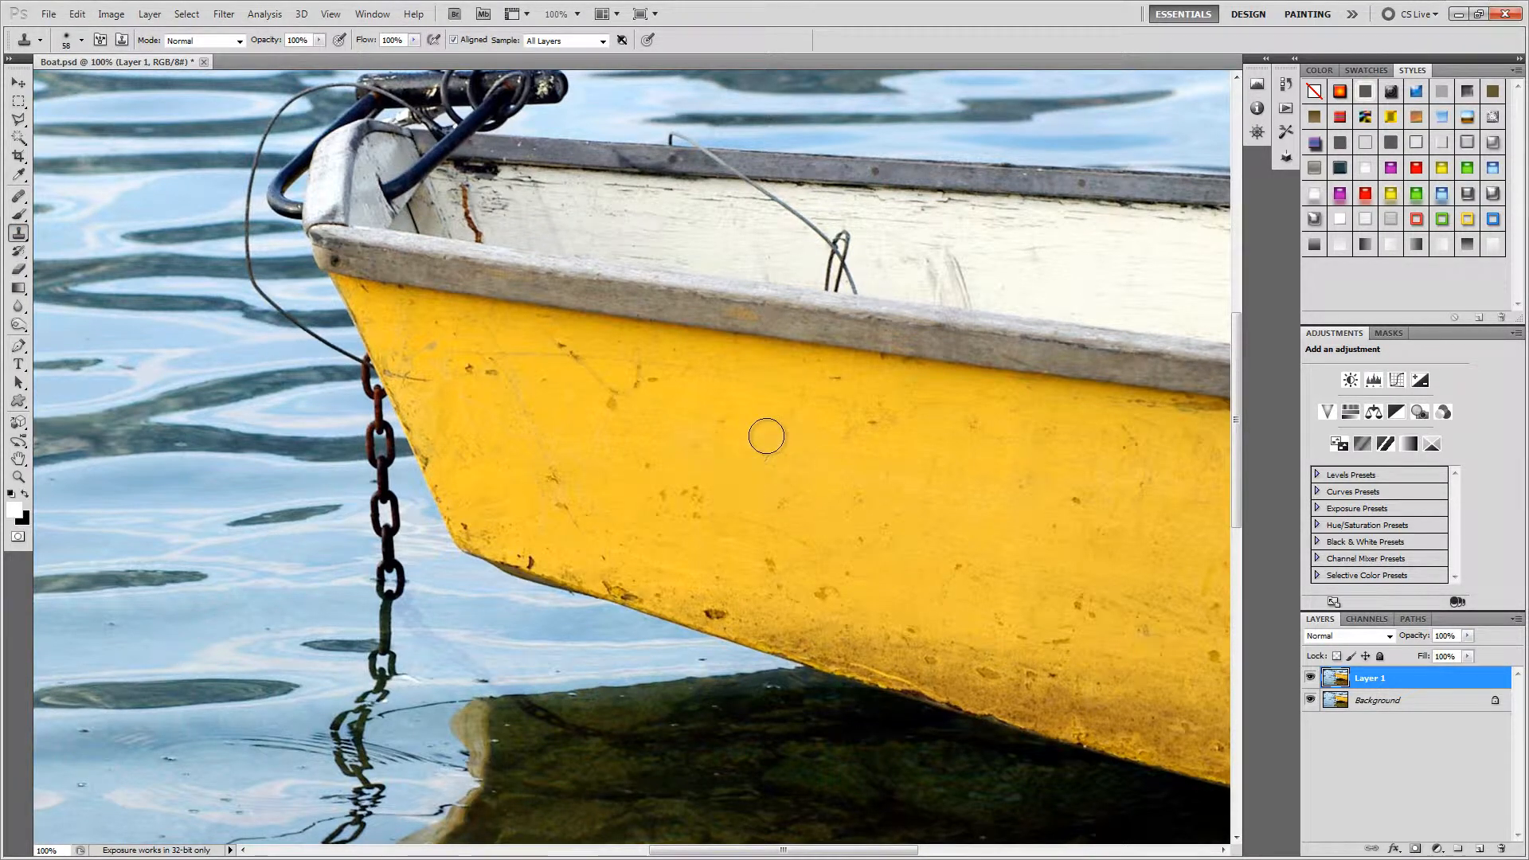
{"action": "left_click", "coordinate": [778, 471], "text": "alt"}
{"action": "mouse_move", "coordinate": [190, 534]}
{"action": "left_mouse_down"}
{"action": "mouse_move", "coordinate": [137, 593]}
{"action": "mouse_move", "coordinate": [176, 540]}
{"action": "mouse_move", "coordinate": [200, 548]}
{"action": "mouse_move", "coordinate": [198, 566]}
{"action": "mouse_move", "coordinate": [162, 566]}
{"action": "mouse_move", "coordinate": [200, 575]}
{"action": "left_mouse_up"}
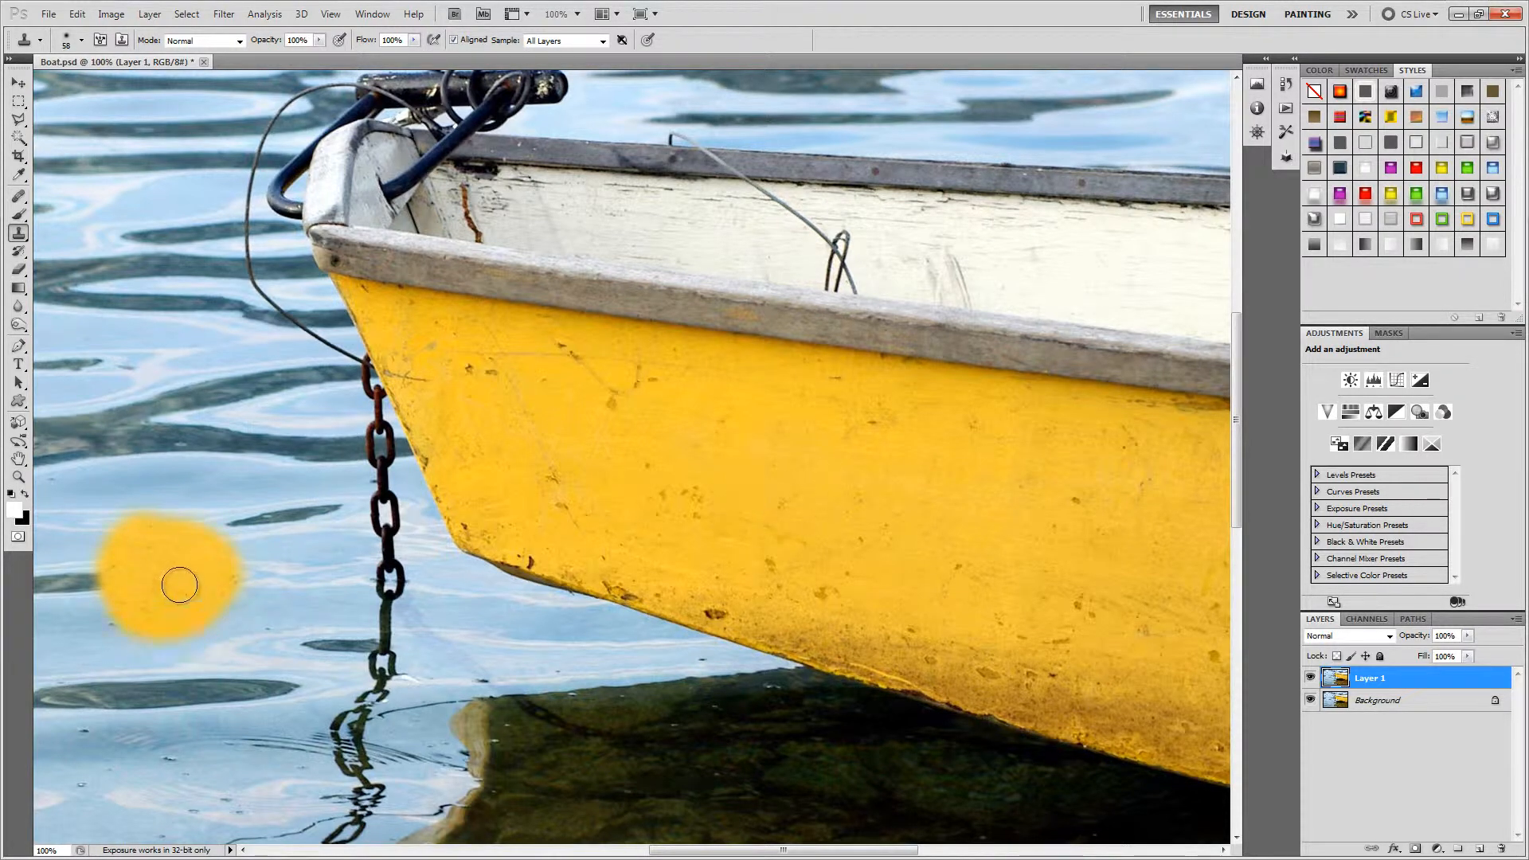
{"action": "left_click", "coordinate": [736, 519]}
{"action": "key", "text": "ctrl+z"}
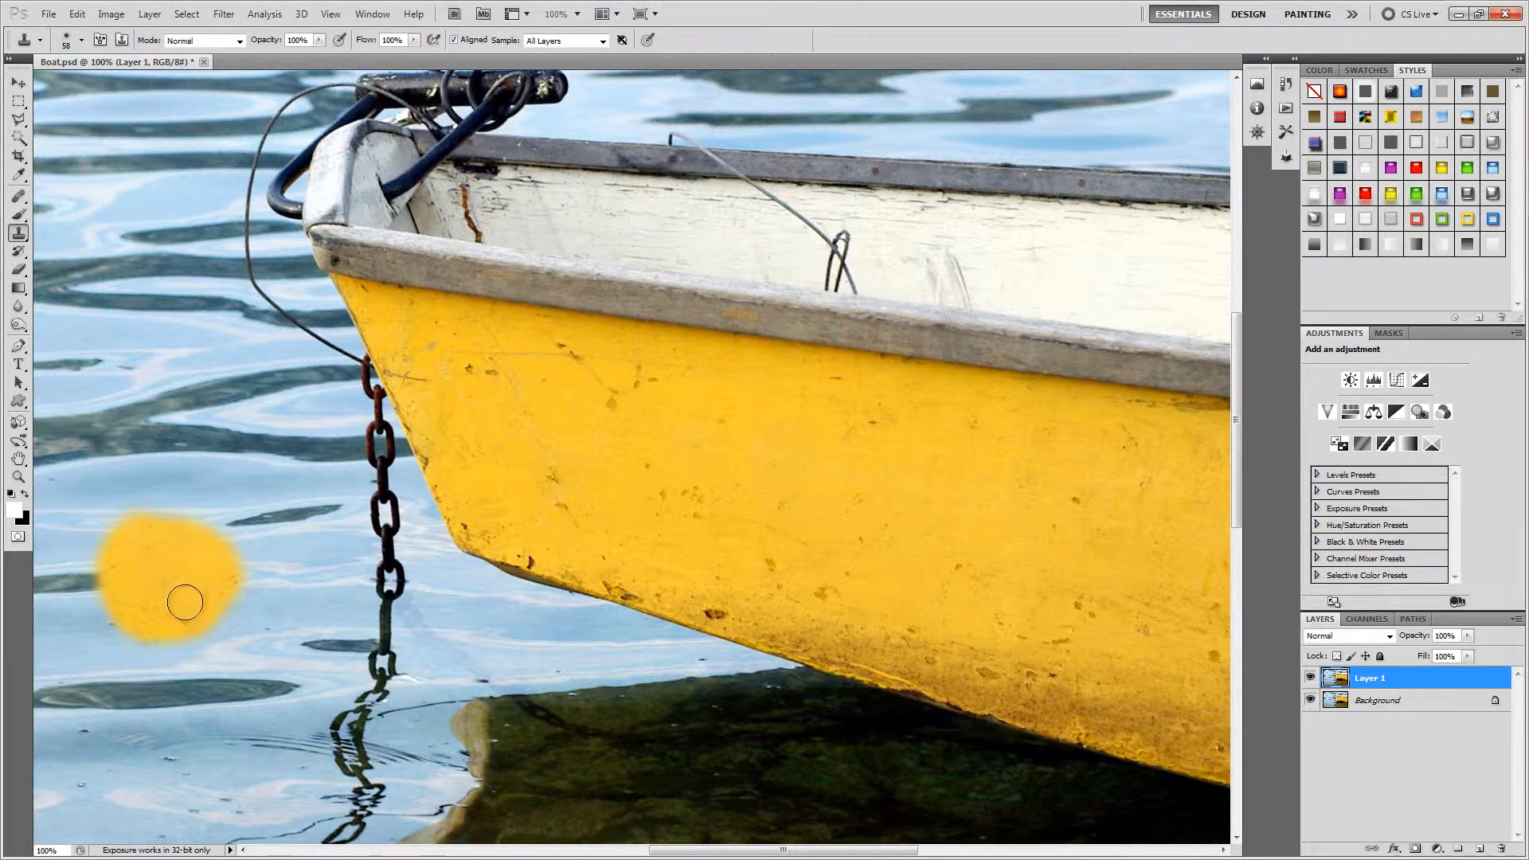
{"action": "key", "text": "ctrl+alt+z"}
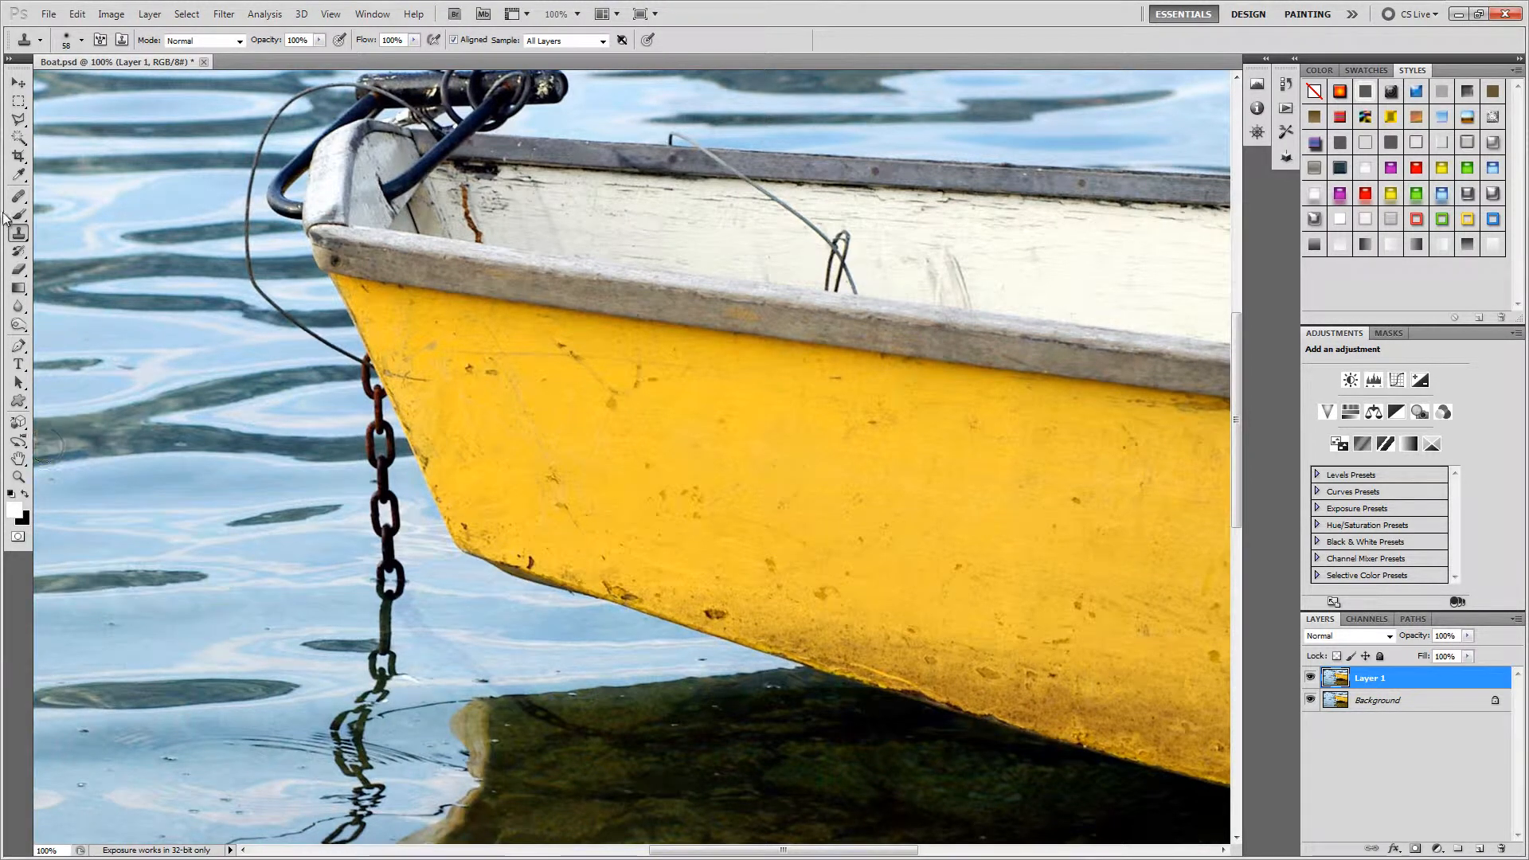
- Paint over the water beside the chain with the Healing Brush, using the yellow hull as the sampled source
{"action": "left_click", "coordinate": [18, 196]}
{"action": "left_click", "coordinate": [746, 445], "text": "alt"}
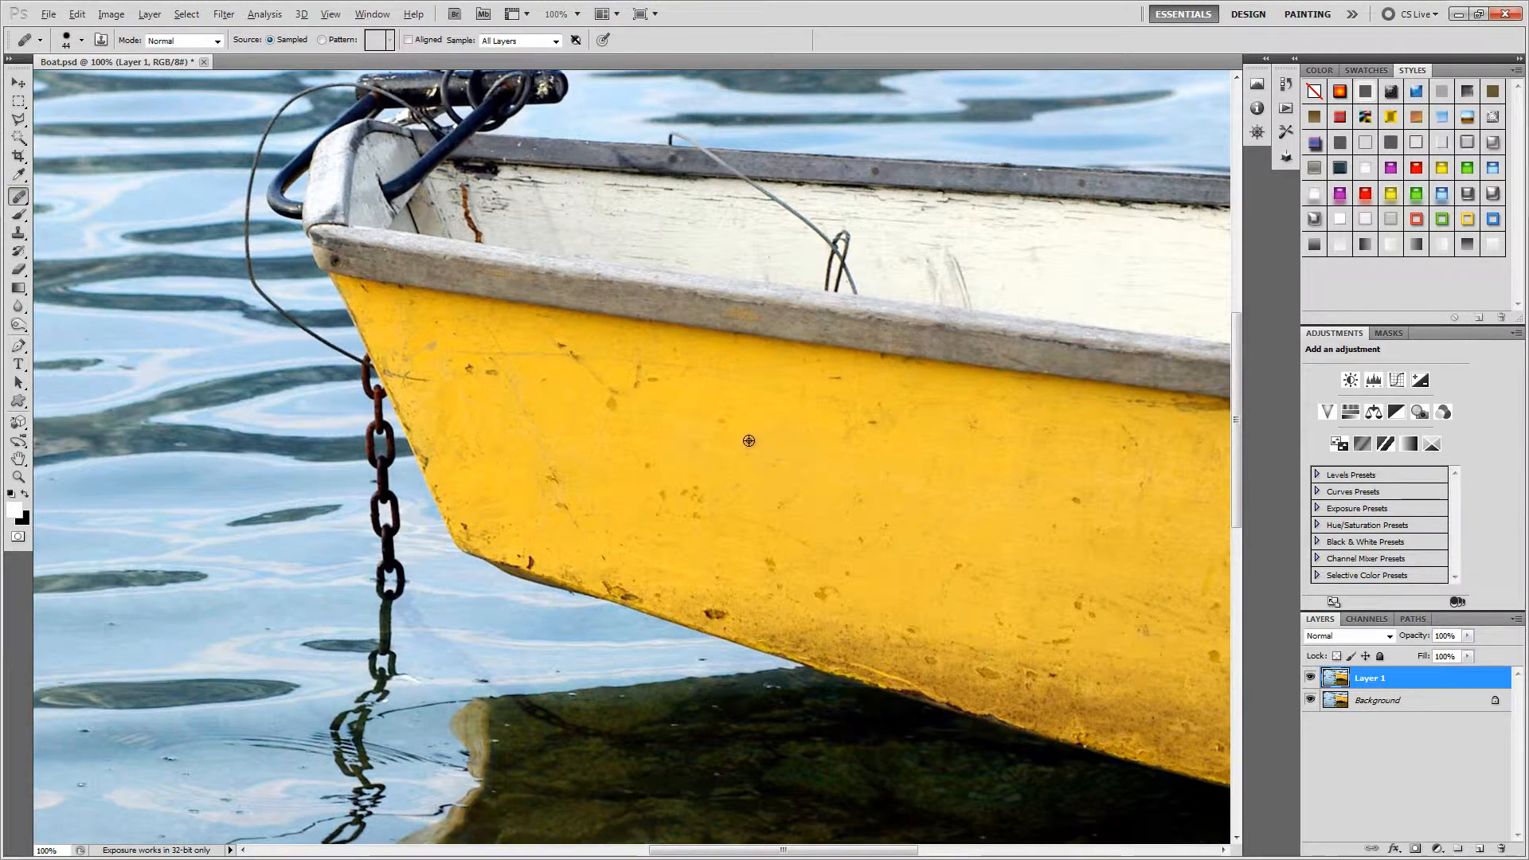
{"action": "mouse_move", "coordinate": [155, 517]}
{"action": "left_mouse_down"}
{"action": "mouse_move", "coordinate": [111, 587]}
{"action": "mouse_move", "coordinate": [98, 556]}
{"action": "mouse_move", "coordinate": [111, 528]}
{"action": "mouse_move", "coordinate": [148, 522]}
{"action": "mouse_move", "coordinate": [121, 503]}
{"action": "mouse_move", "coordinate": [123, 525]}
{"action": "mouse_move", "coordinate": [156, 518]}
{"action": "mouse_move", "coordinate": [181, 556]}
{"action": "left_mouse_up"}
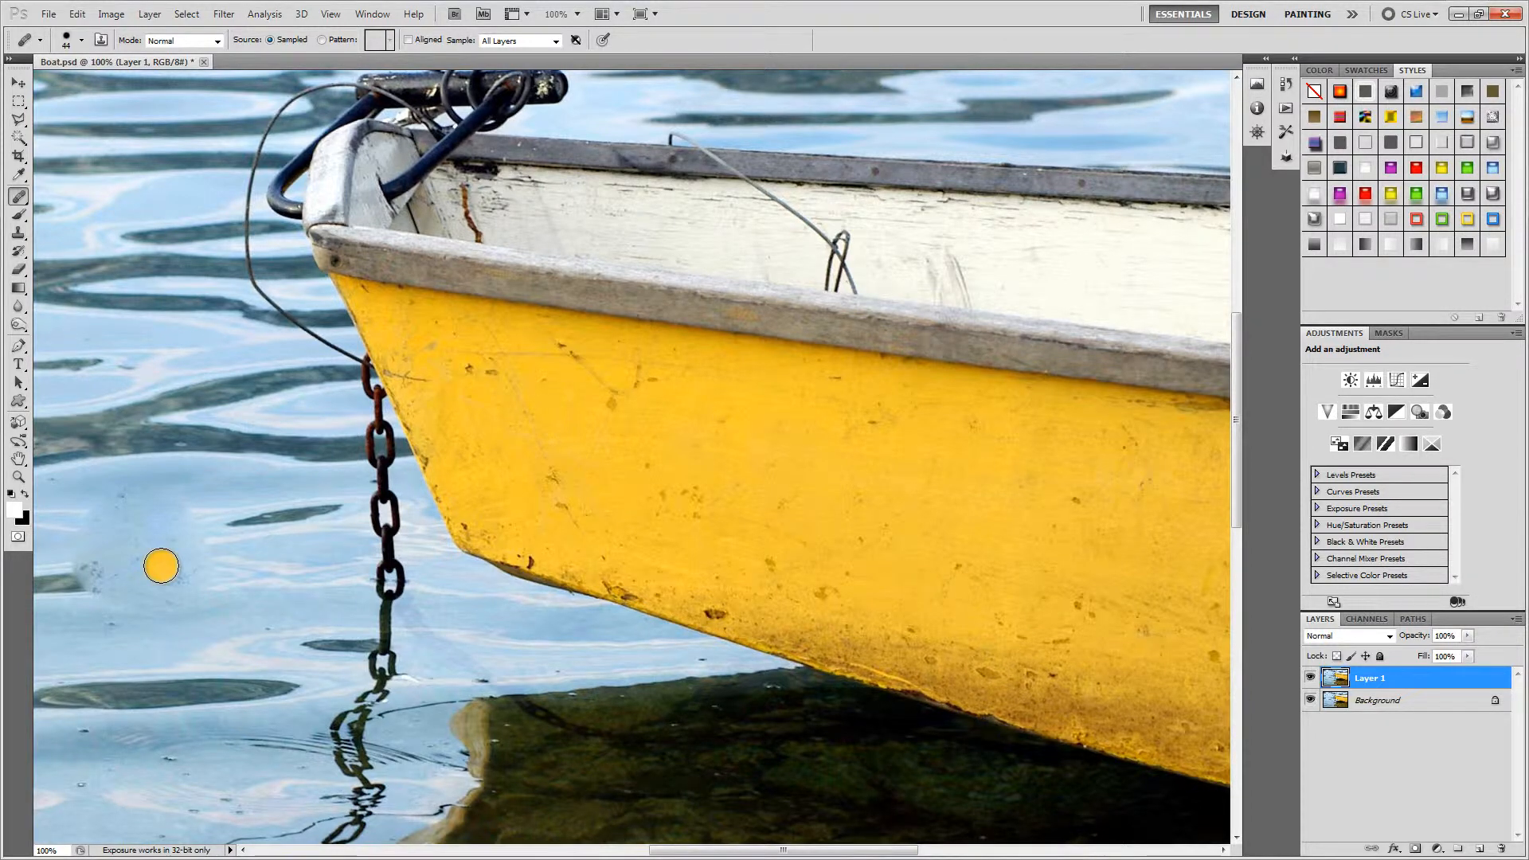
- Remove the dark blemishes on the rear part of the yellow hull with the content-aware Spot Healing Brush
{"action": "left_click", "coordinate": [17, 199]}
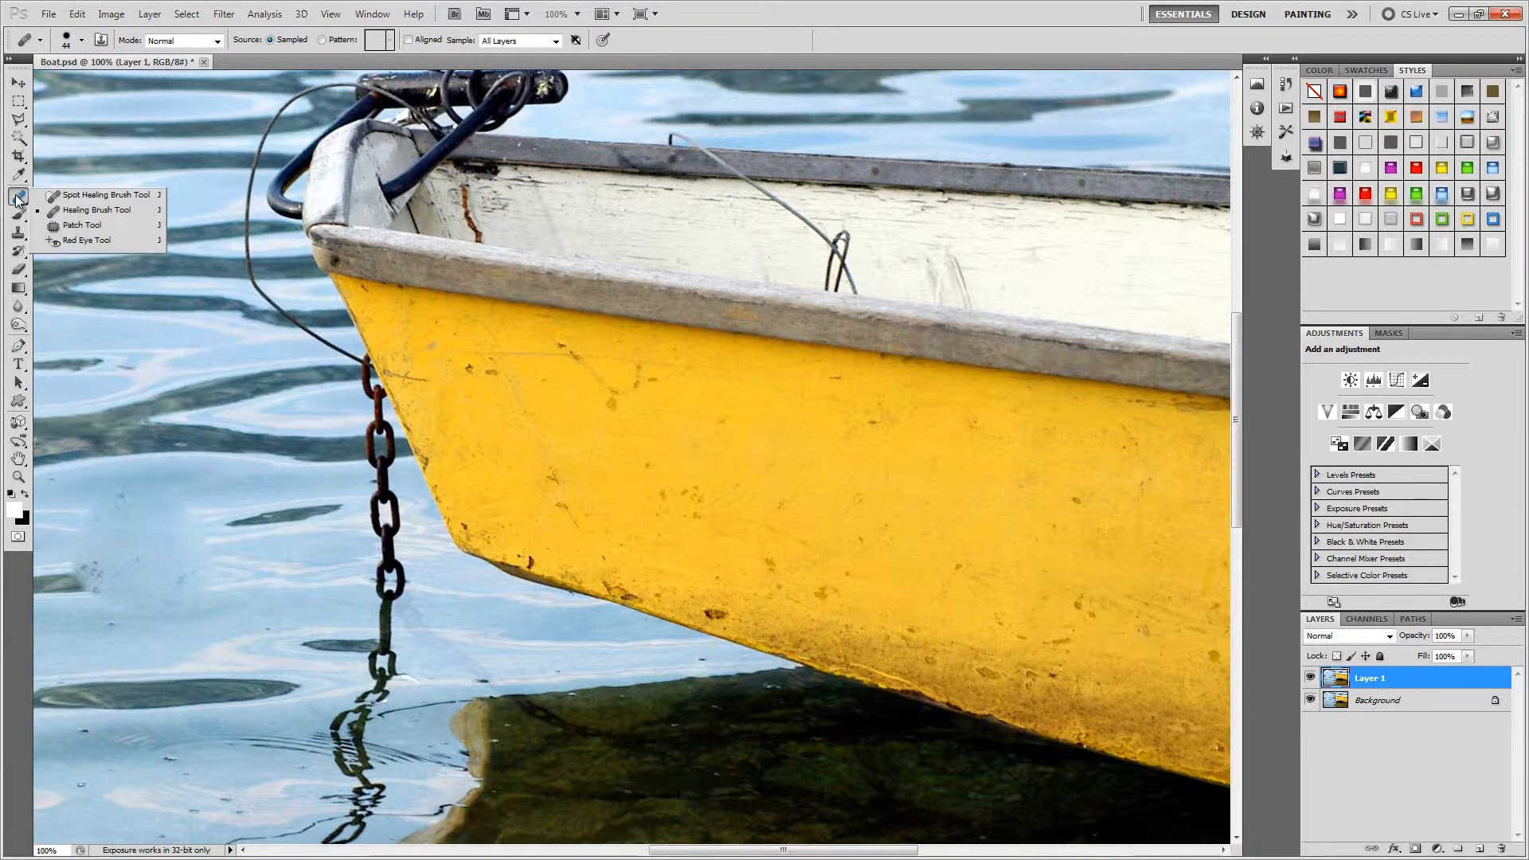
{"action": "left_click", "coordinate": [109, 196]}
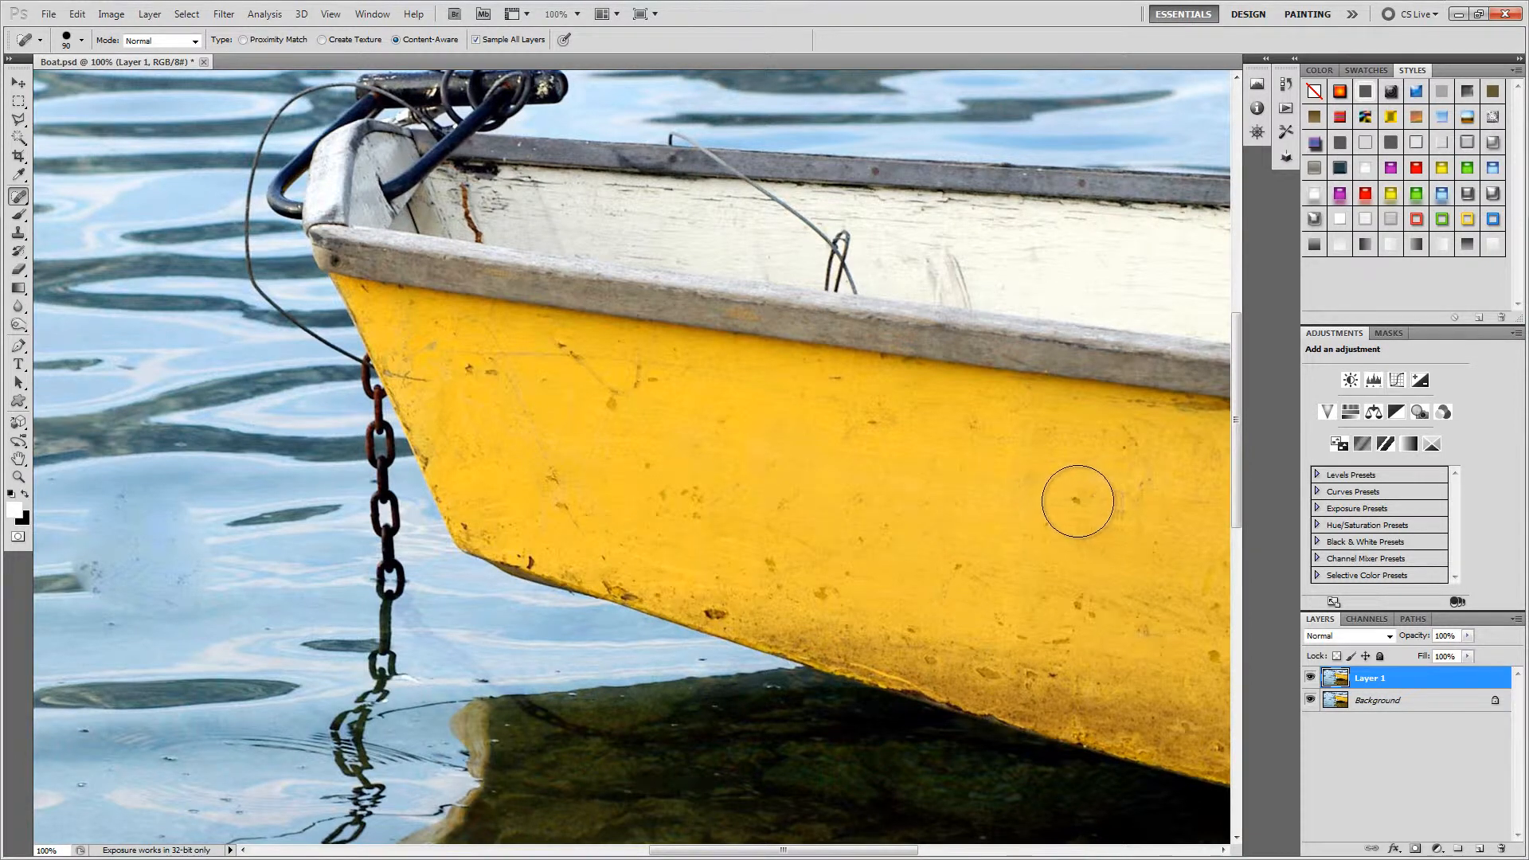
{"action": "left_click", "coordinate": [1072, 504]}
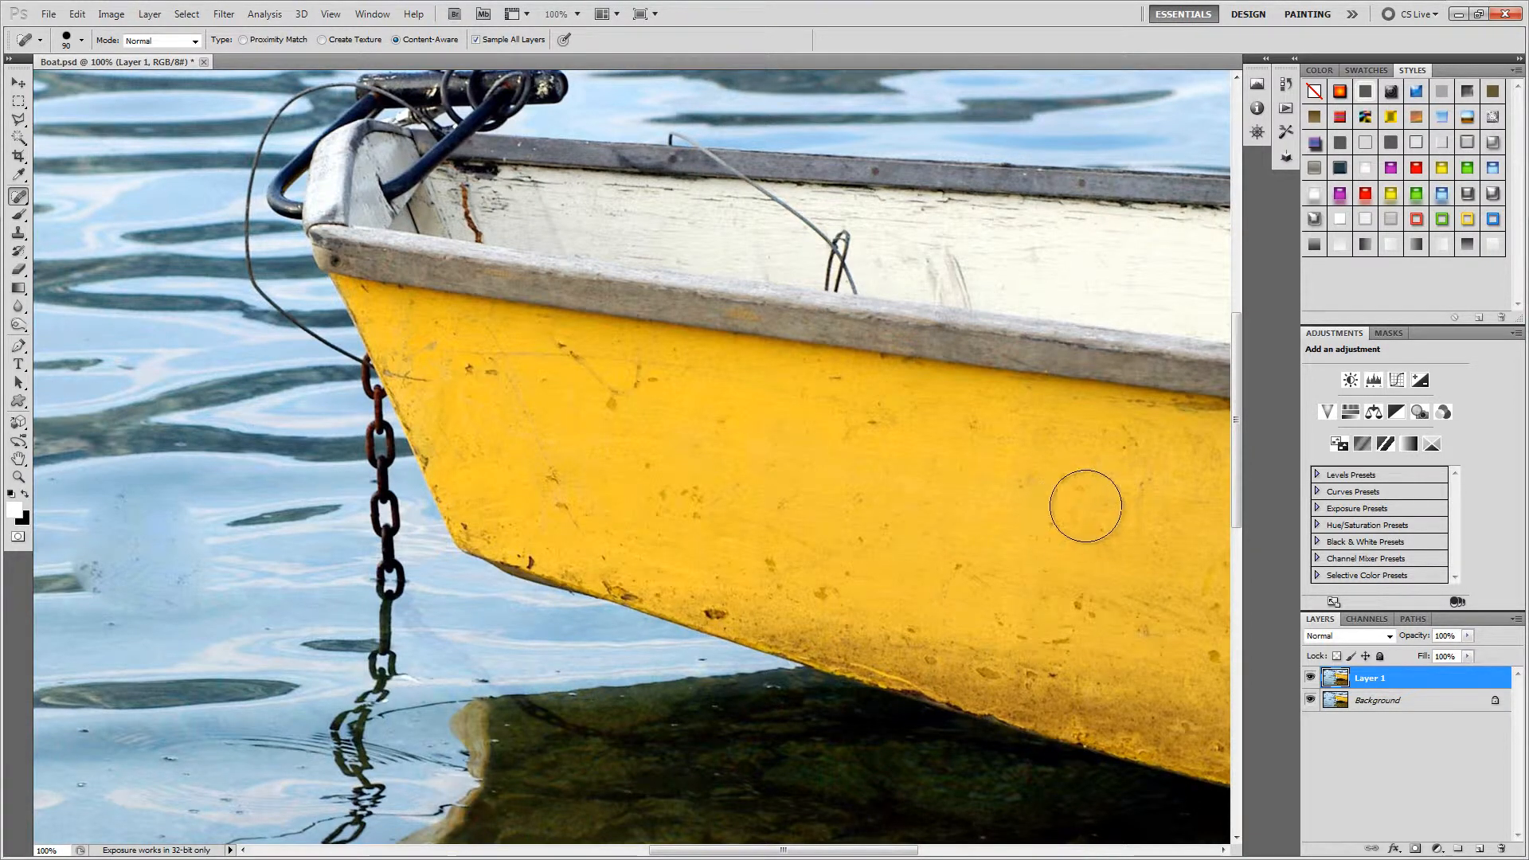
{"action": "left_click", "coordinate": [1049, 523]}
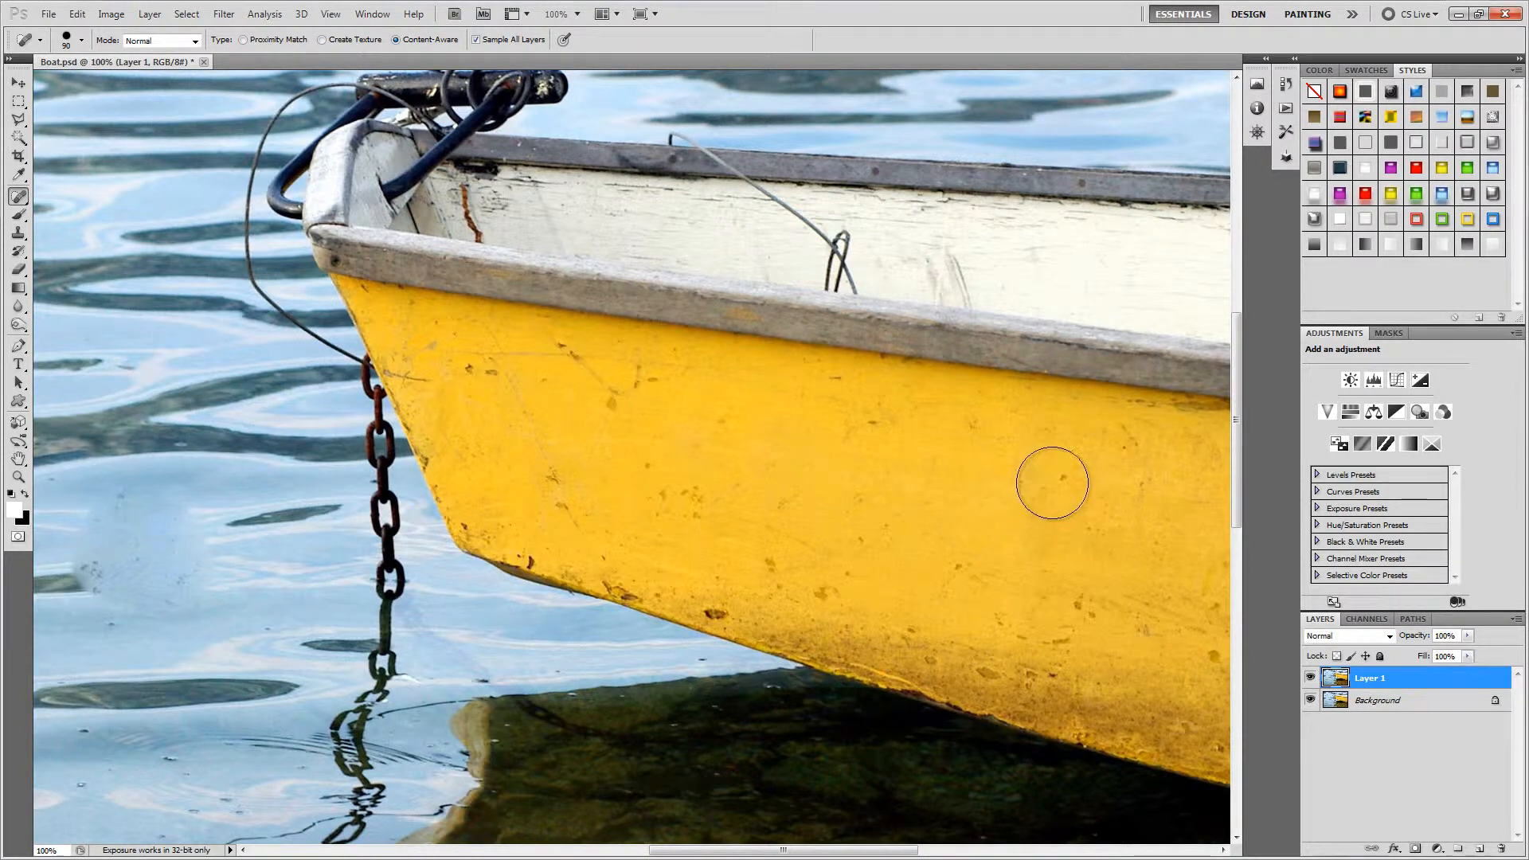
{"action": "left_click", "coordinate": [1058, 475]}
{"action": "left_click", "coordinate": [1086, 492]}
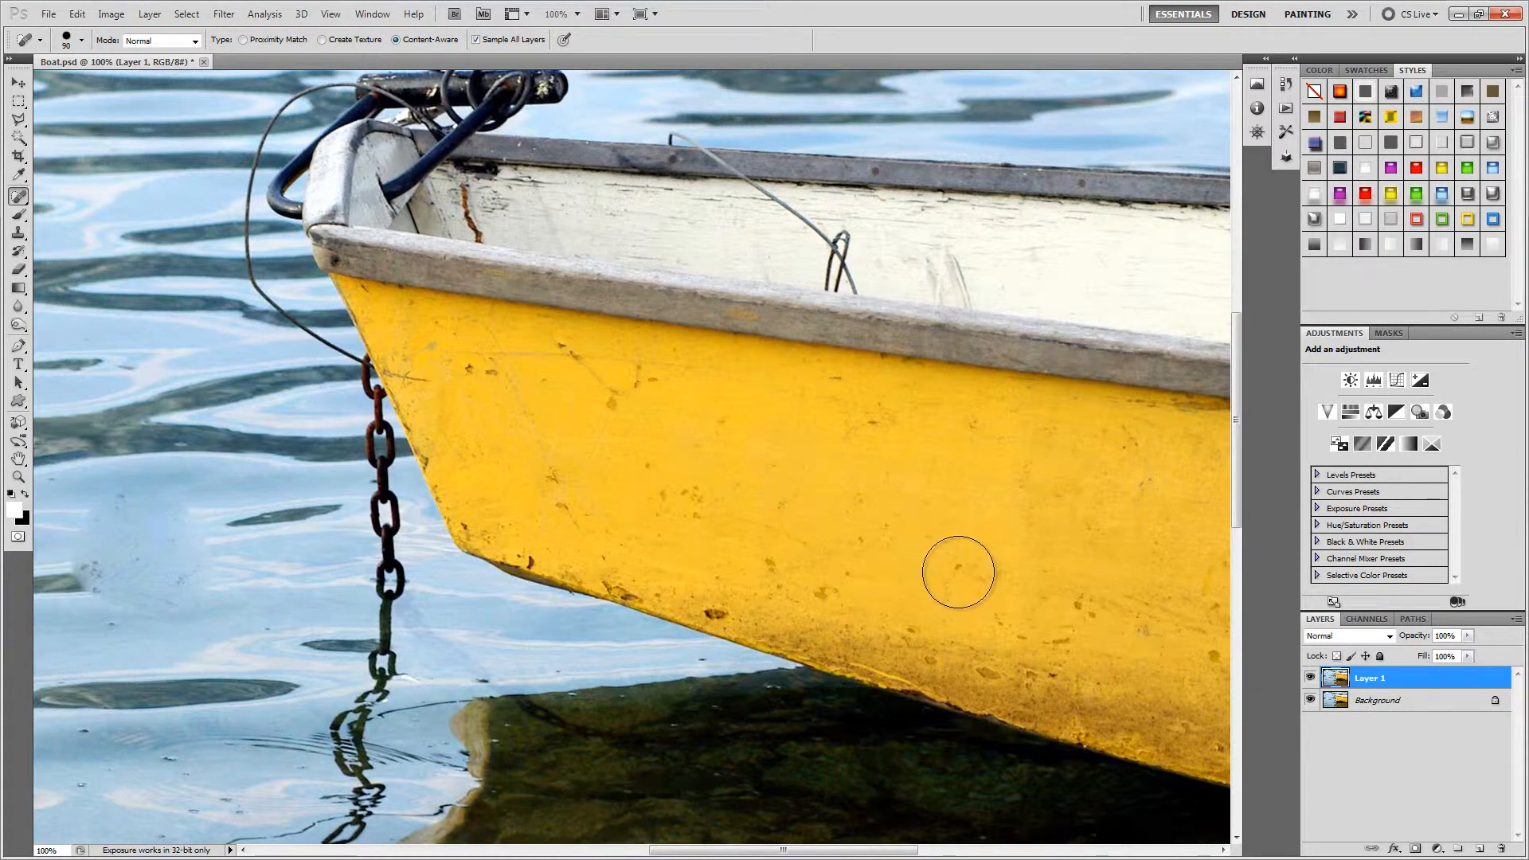
{"action": "left_click", "coordinate": [957, 568]}
{"action": "left_click", "coordinate": [967, 572]}
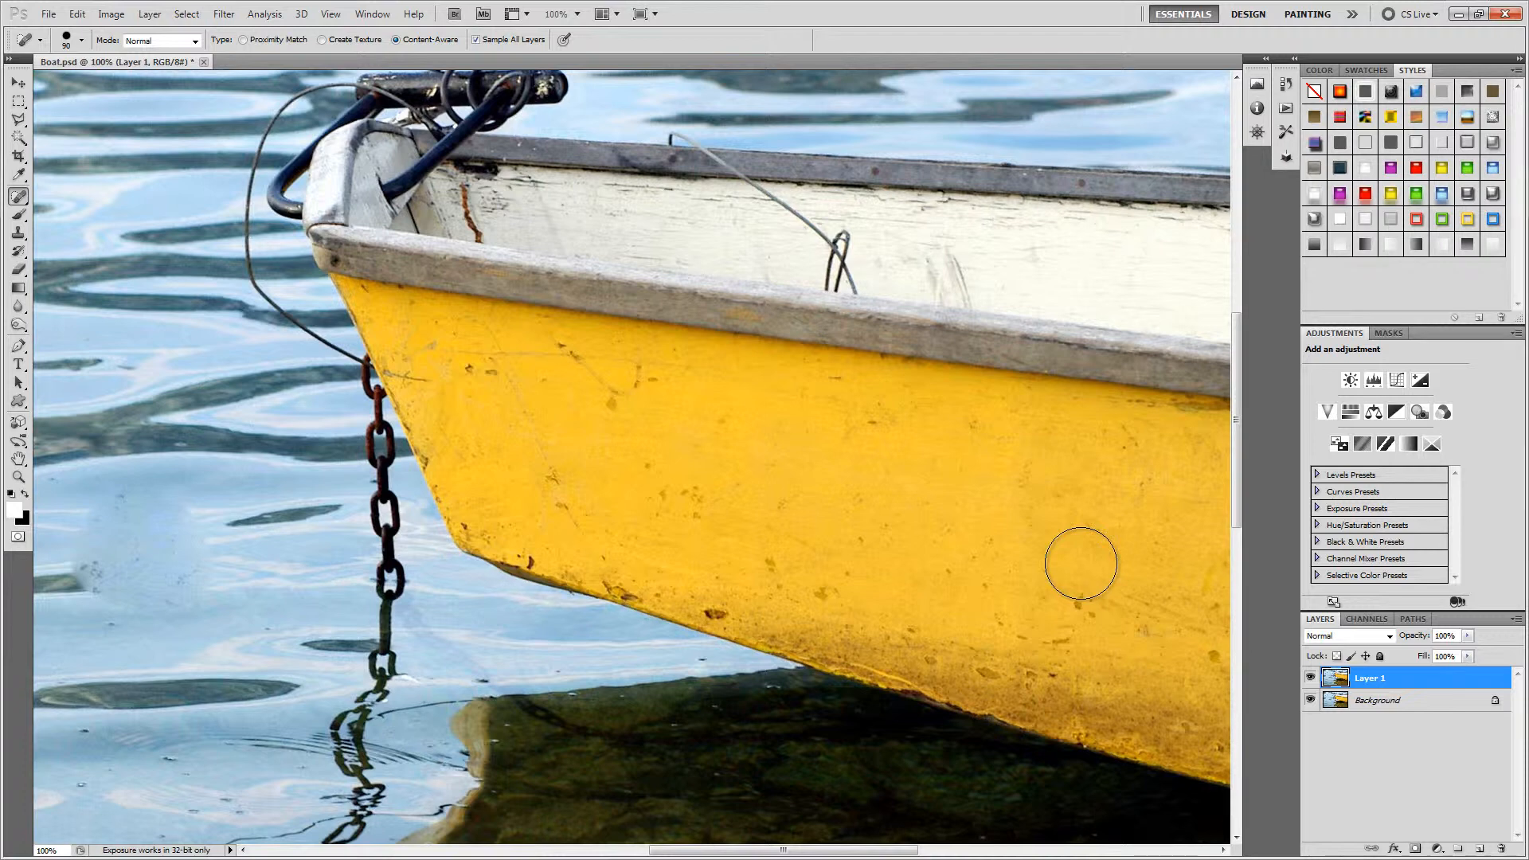
- Patch the blemished area in the middle of the hull from clean yellow paint using the Patch tool in Source mode, and deselect
{"action": "left_click", "coordinate": [22, 200]}
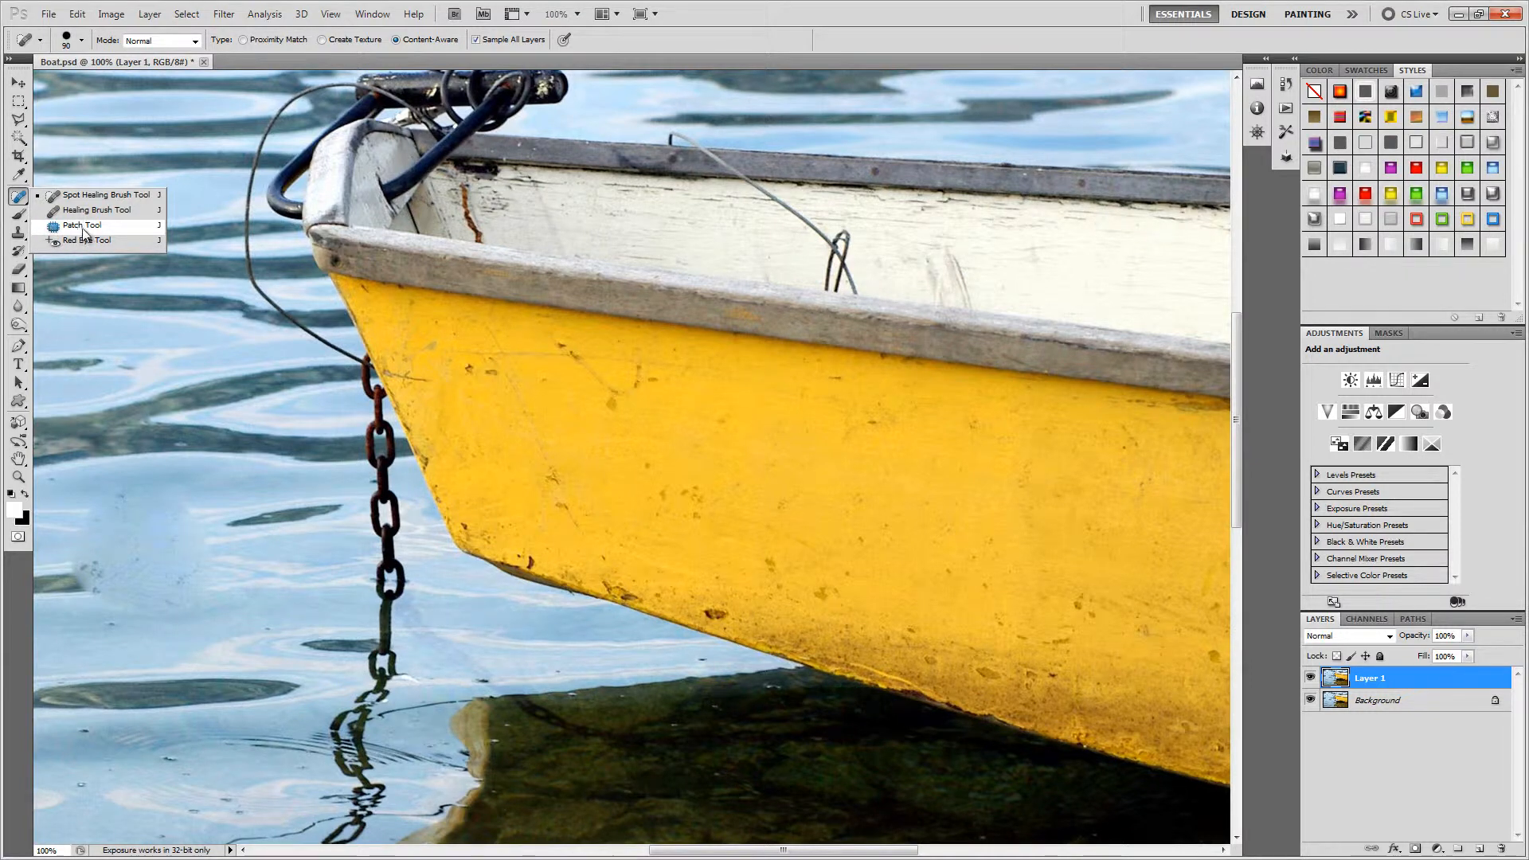
{"action": "left_click", "coordinate": [52, 226]}
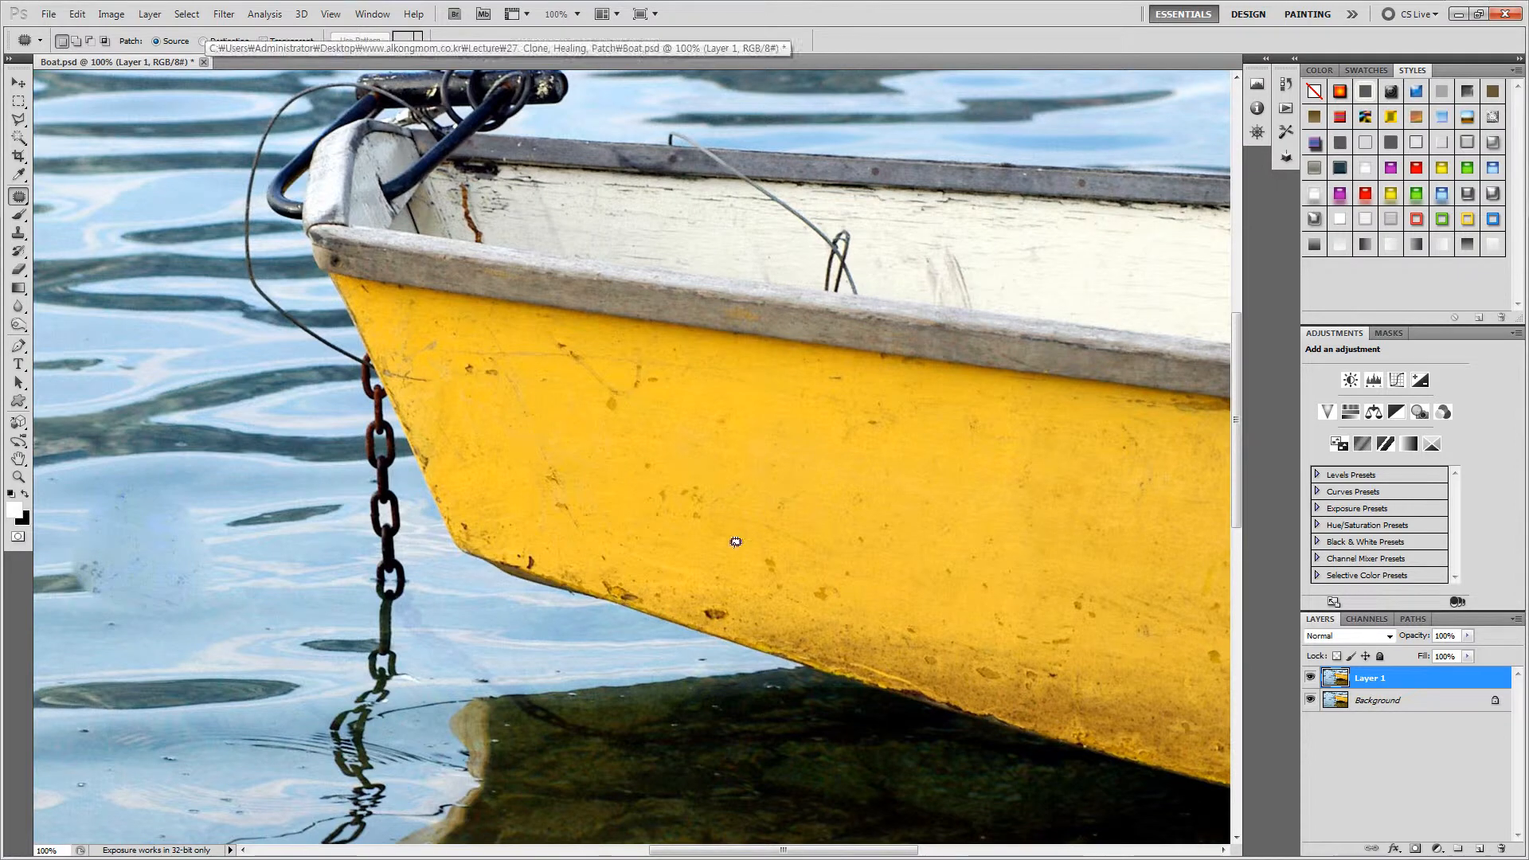
{"action": "mouse_move", "coordinate": [727, 492]}
{"action": "left_mouse_down"}
{"action": "mouse_move", "coordinate": [665, 442]}
{"action": "mouse_move", "coordinate": [622, 437]}
{"action": "mouse_move", "coordinate": [622, 500]}
{"action": "mouse_move", "coordinate": [681, 538]}
{"action": "mouse_move", "coordinate": [727, 514]}
{"action": "mouse_move", "coordinate": [734, 492]}
{"action": "mouse_move", "coordinate": [678, 488]}
{"action": "mouse_move", "coordinate": [779, 495]}
{"action": "mouse_move", "coordinate": [976, 470]}
{"action": "left_mouse_up"}
{"action": "key", "text": "ctrl+d"}
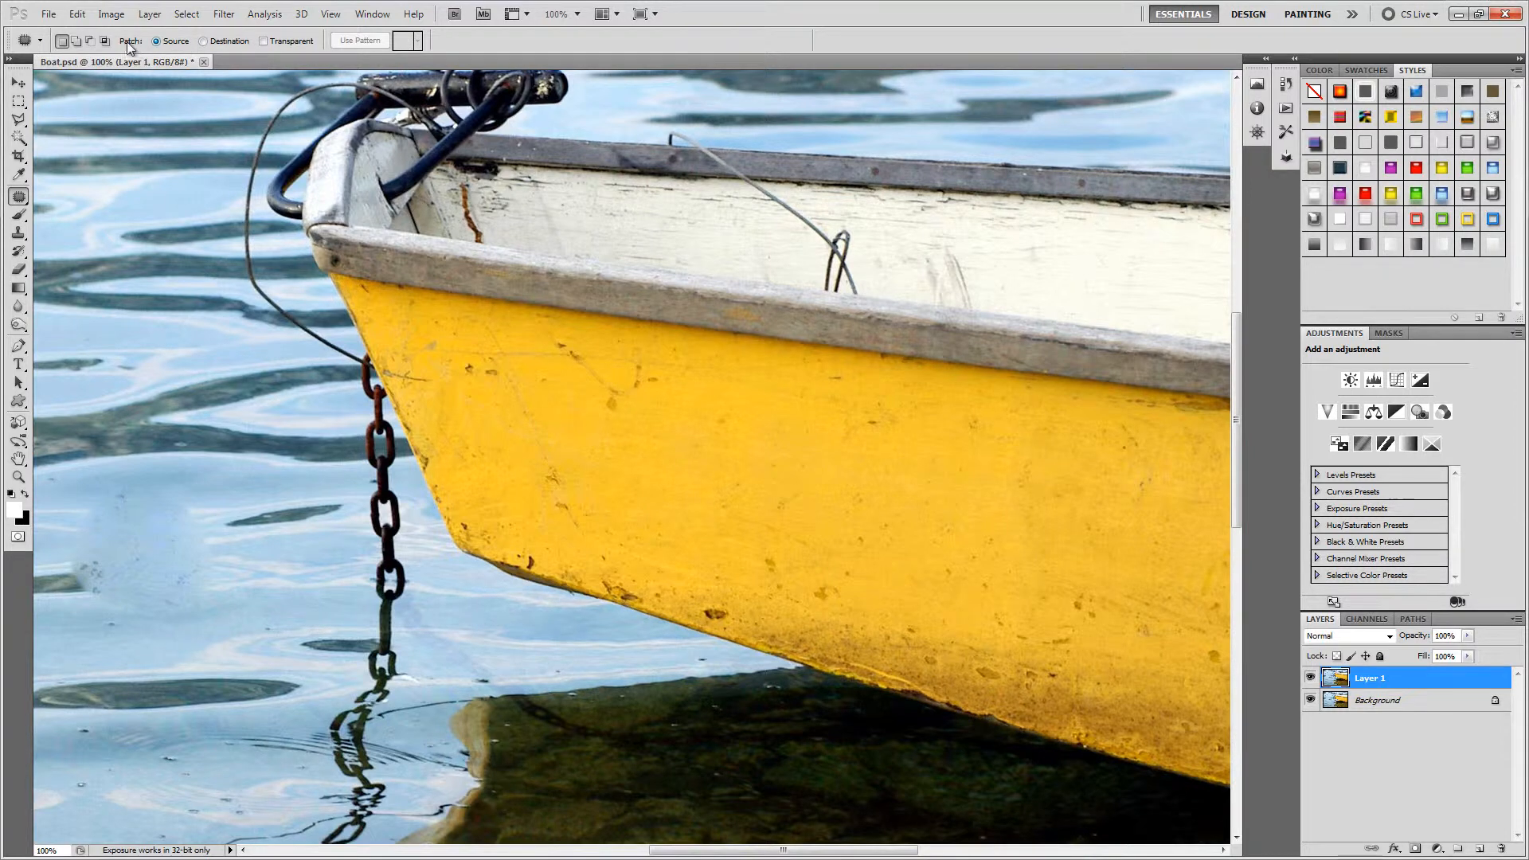
- Patch the blemishes on the lower hull with a clean area of yellow paint using Destination mode, and deselect
{"action": "left_click", "coordinate": [203, 41]}
{"action": "mouse_move", "coordinate": [958, 444]}
{"action": "left_mouse_down"}
{"action": "mouse_move", "coordinate": [902, 438]}
{"action": "mouse_move", "coordinate": [882, 481]}
{"action": "mouse_move", "coordinate": [956, 527]}
{"action": "mouse_move", "coordinate": [992, 487]}
{"action": "mouse_move", "coordinate": [939, 450]}
{"action": "left_mouse_up"}
{"action": "mouse_move", "coordinate": [941, 507]}
{"action": "left_mouse_down"}
{"action": "mouse_move", "coordinate": [826, 561]}
{"action": "mouse_move", "coordinate": [822, 590]}
{"action": "left_mouse_up"}
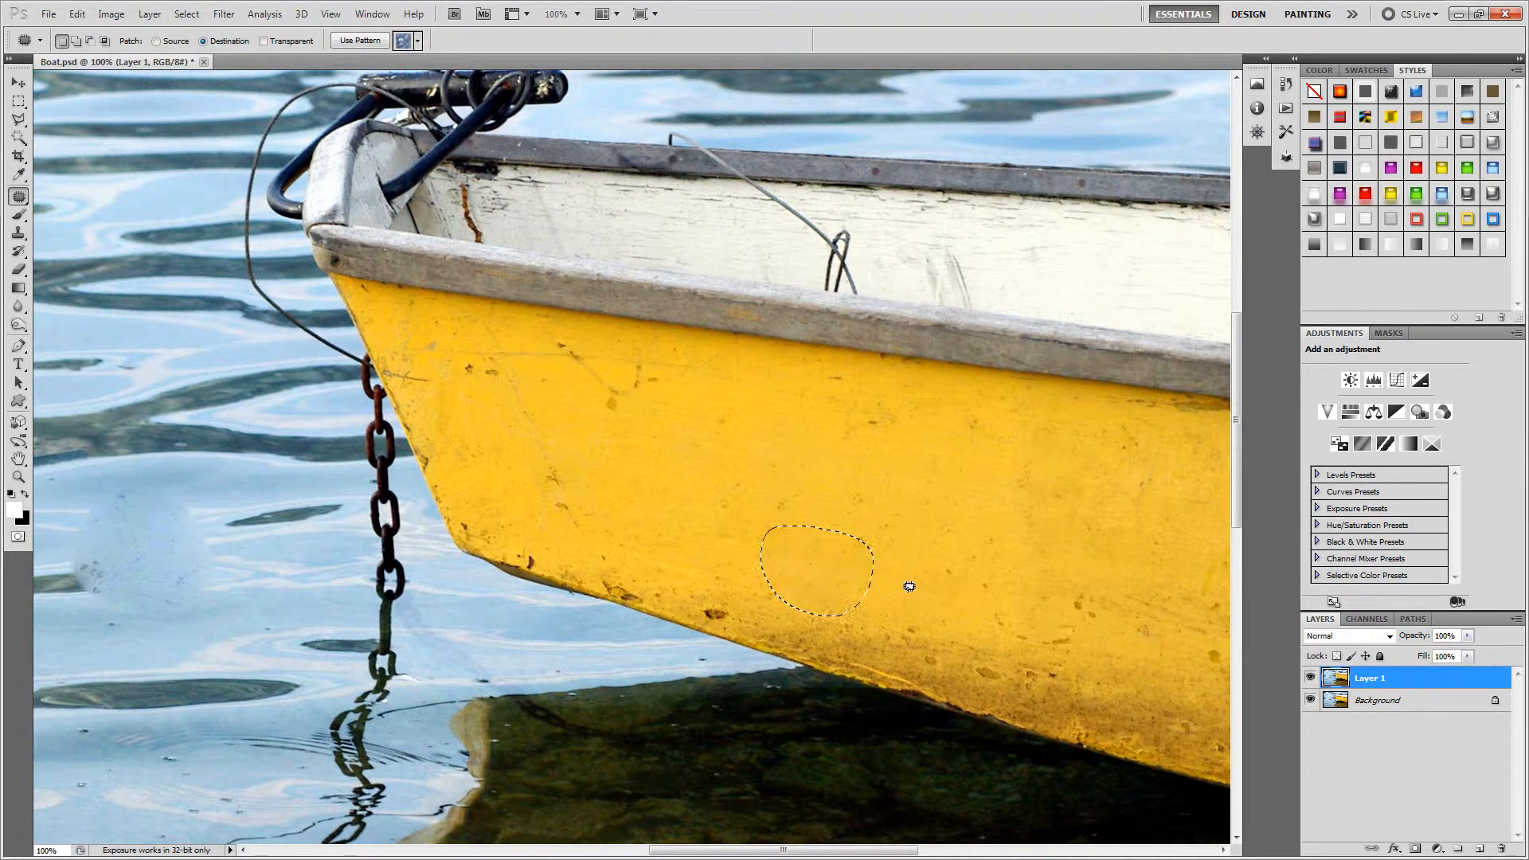
{"action": "key", "text": "ctrl+d"}
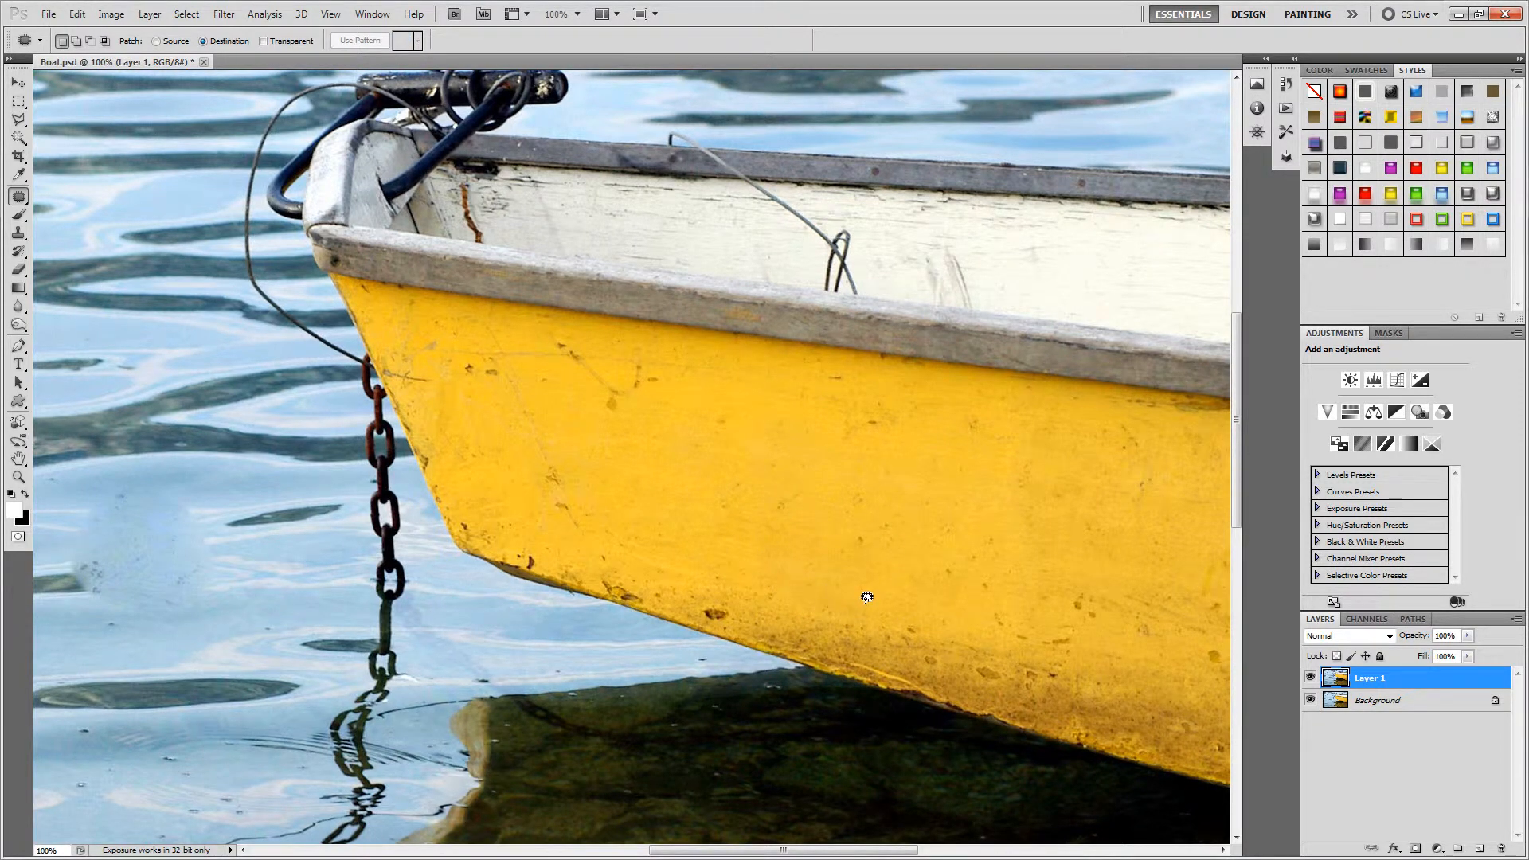
- Patch an area of dark ripples in the water near the bow from the yellow hull using Source mode, and deselect
{"action": "left_click", "coordinate": [156, 41]}
{"action": "mouse_move", "coordinate": [177, 302]}
{"action": "left_mouse_down"}
{"action": "mouse_move", "coordinate": [120, 402]}
{"action": "mouse_move", "coordinate": [237, 336]}
{"action": "mouse_move", "coordinate": [276, 419]}
{"action": "mouse_move", "coordinate": [678, 499]}
{"action": "mouse_move", "coordinate": [829, 501]}
{"action": "left_mouse_up"}
{"action": "key", "text": "ctrl+d"}
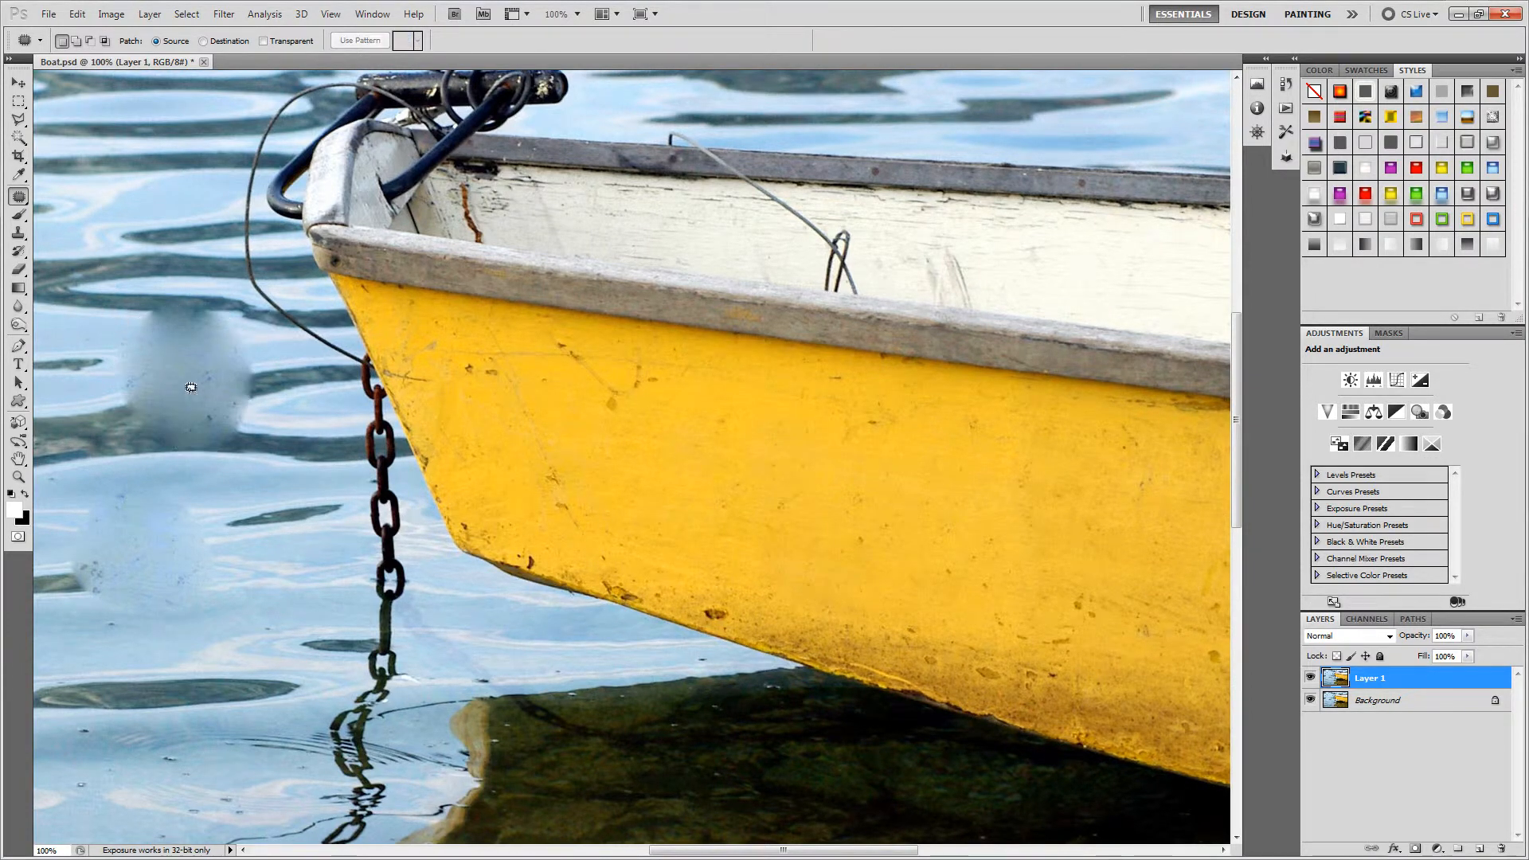